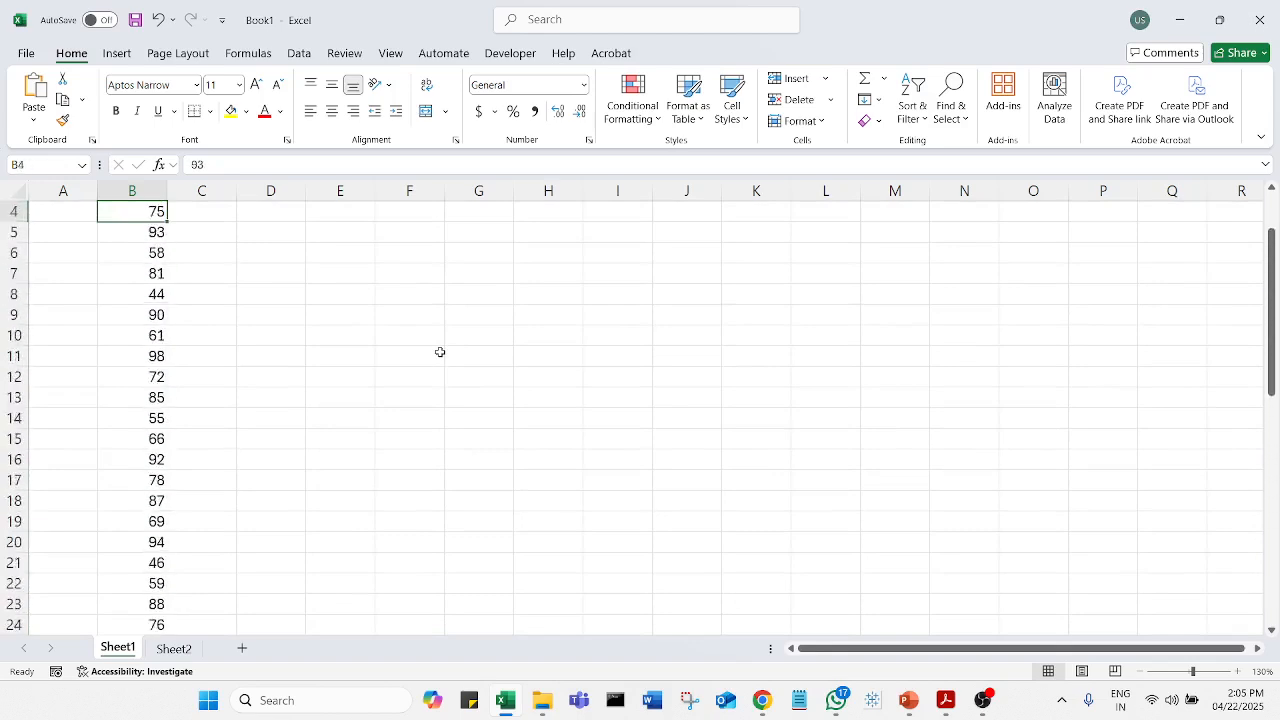
# - Look through the first student marks in column B of Sheet1
pyautogui.press('Down')
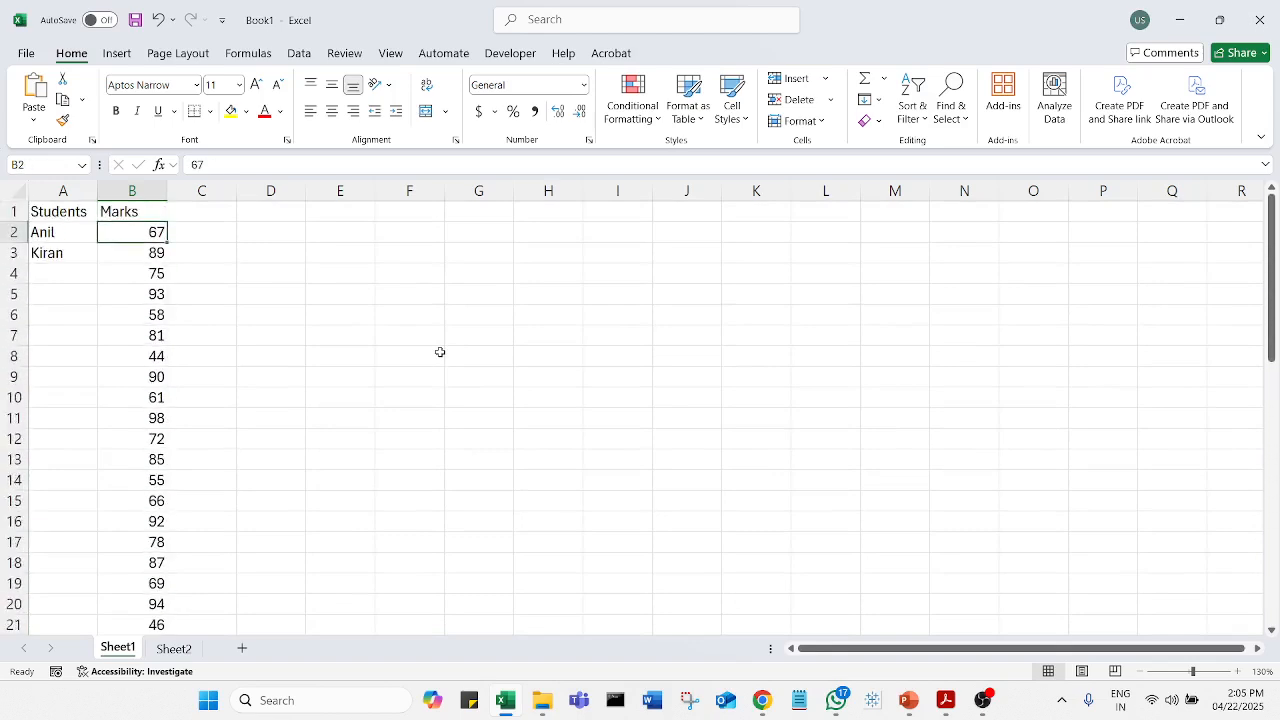
pyautogui.press('Down')
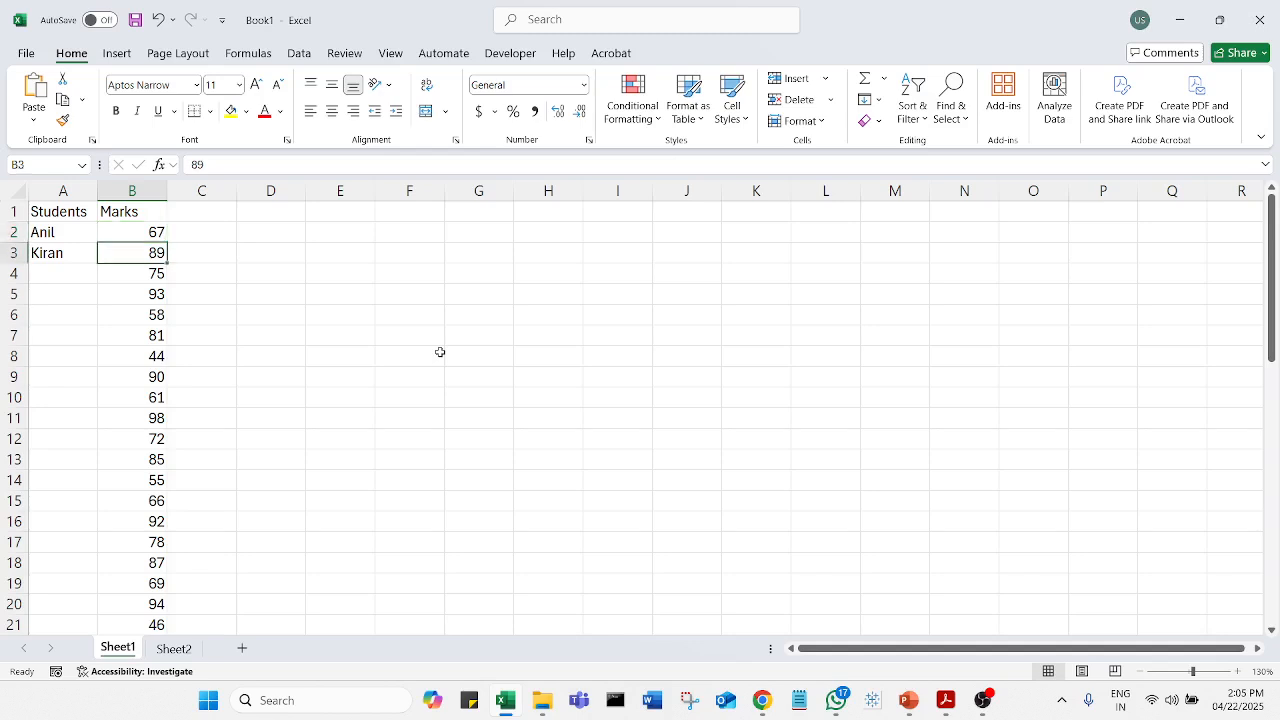
pyautogui.press('Down')
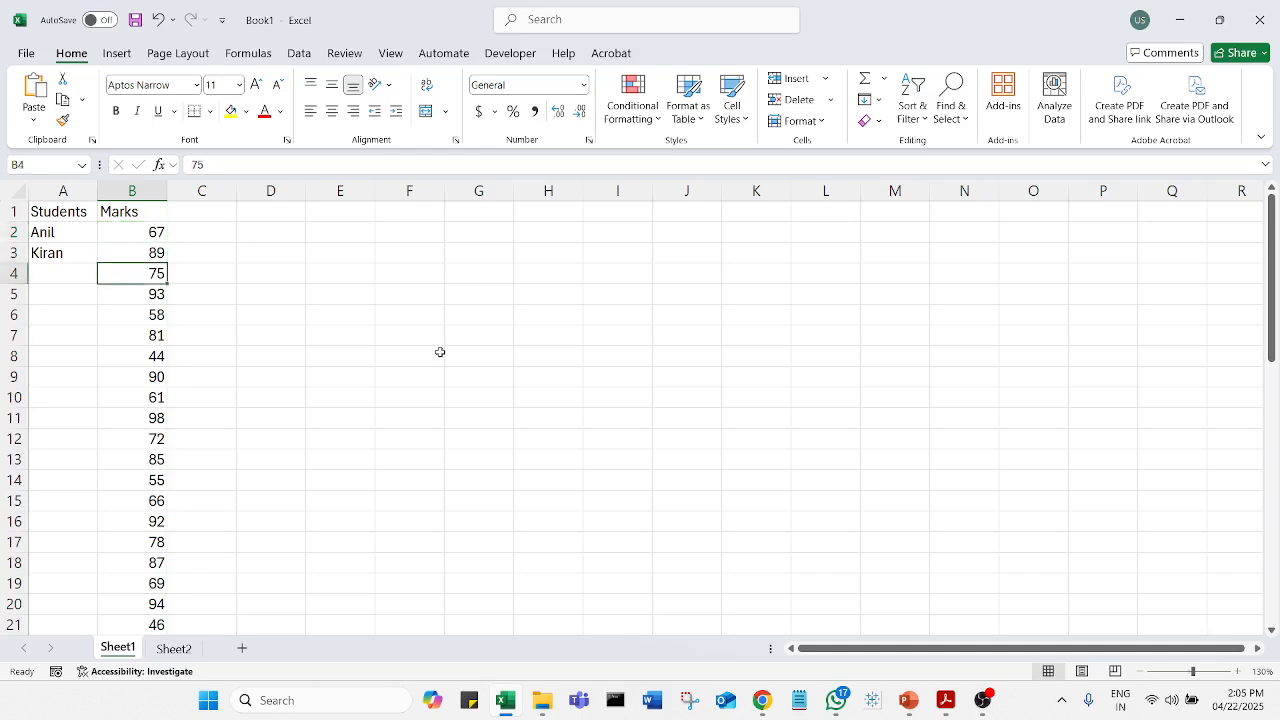
pyautogui.press('Down')
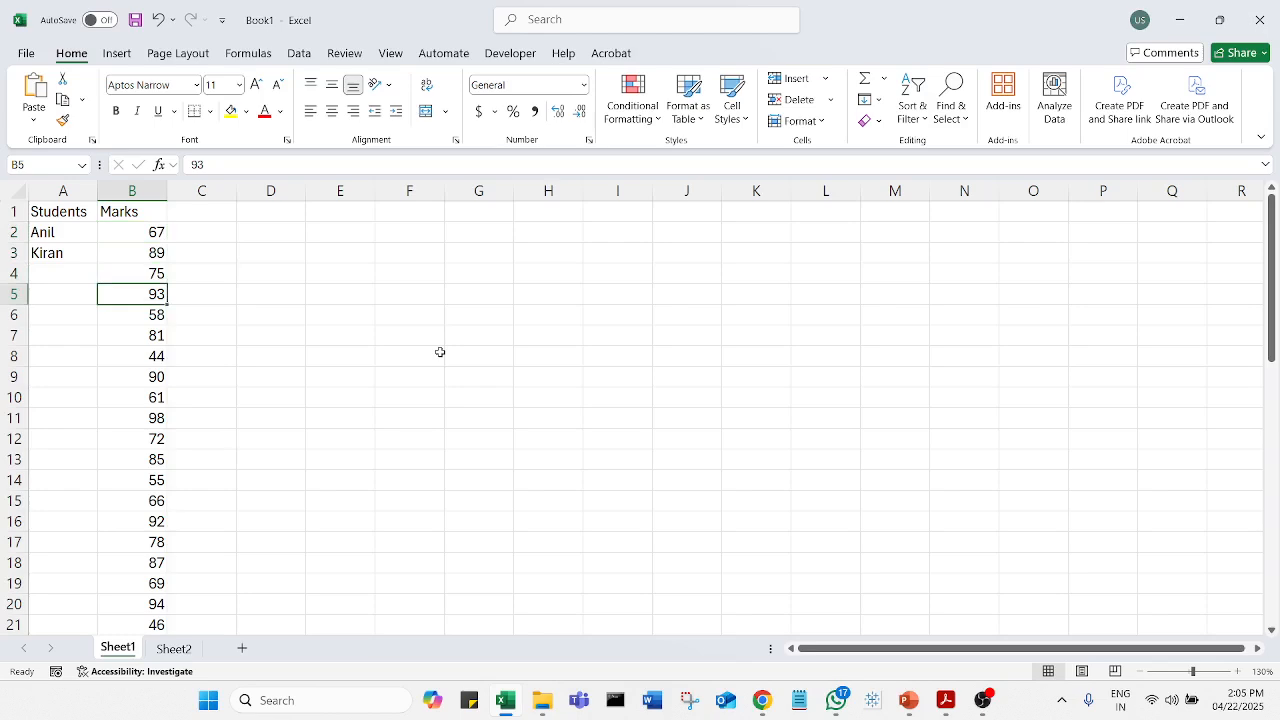
pyautogui.press('Down')
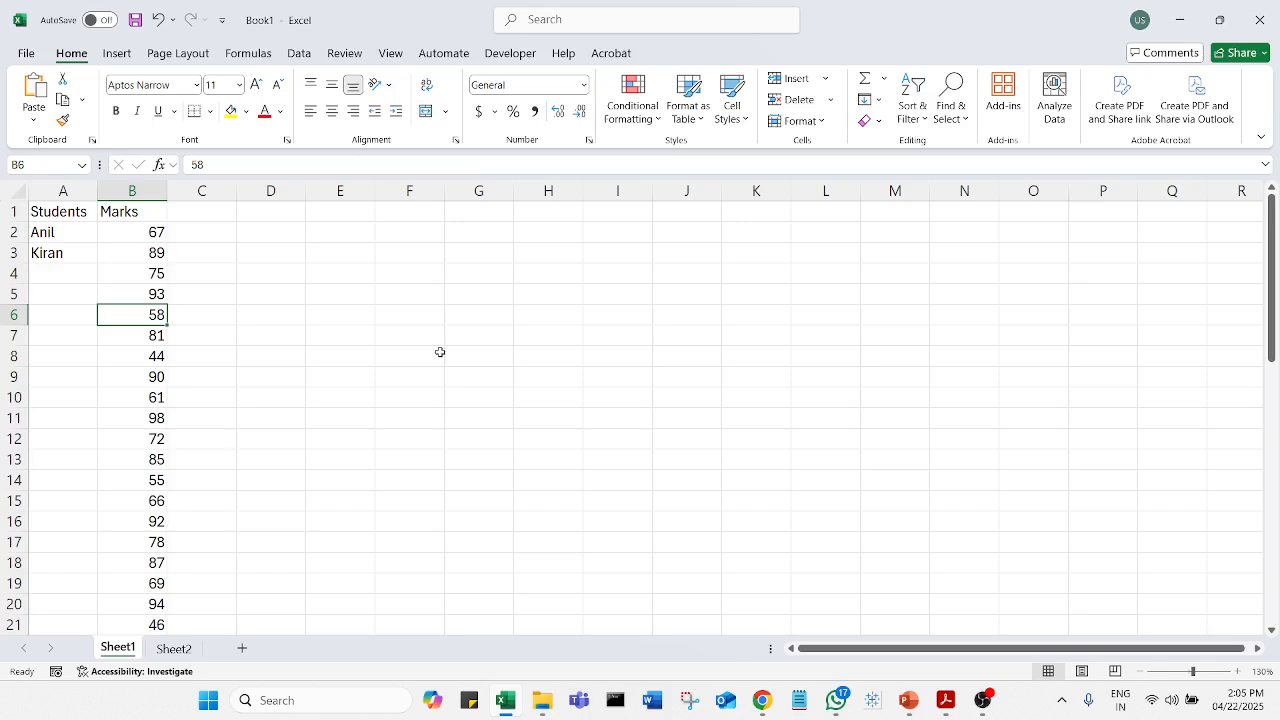
pyautogui.press('Down')
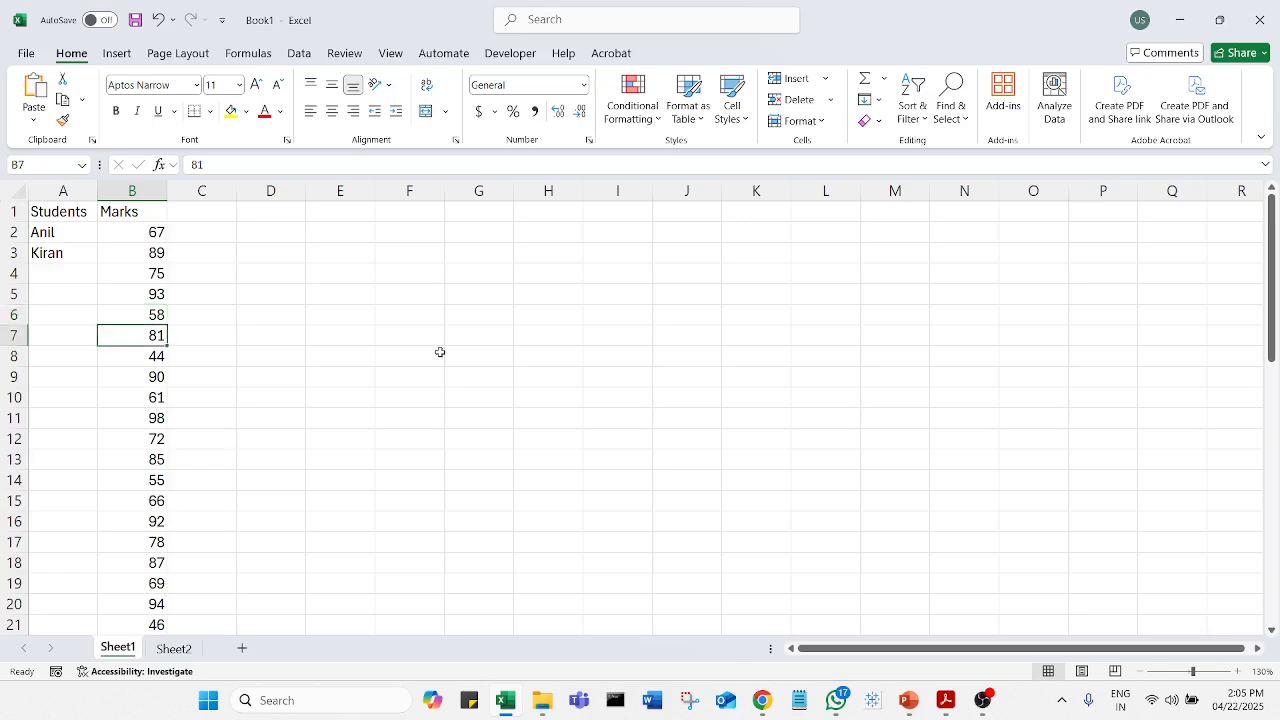
pyautogui.press('Down')
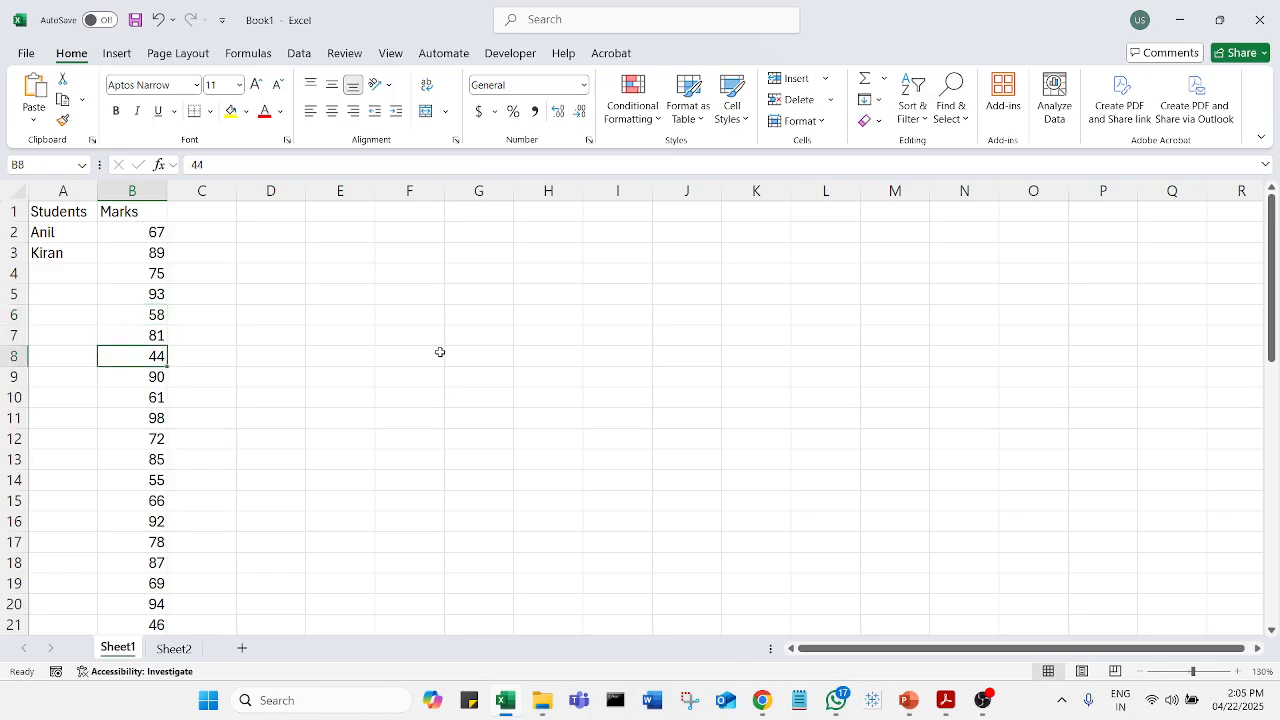
pyautogui.press('Down')
pyautogui.press('Up')
pyautogui.press('Up')
pyautogui.press('Up')
pyautogui.press('Up')
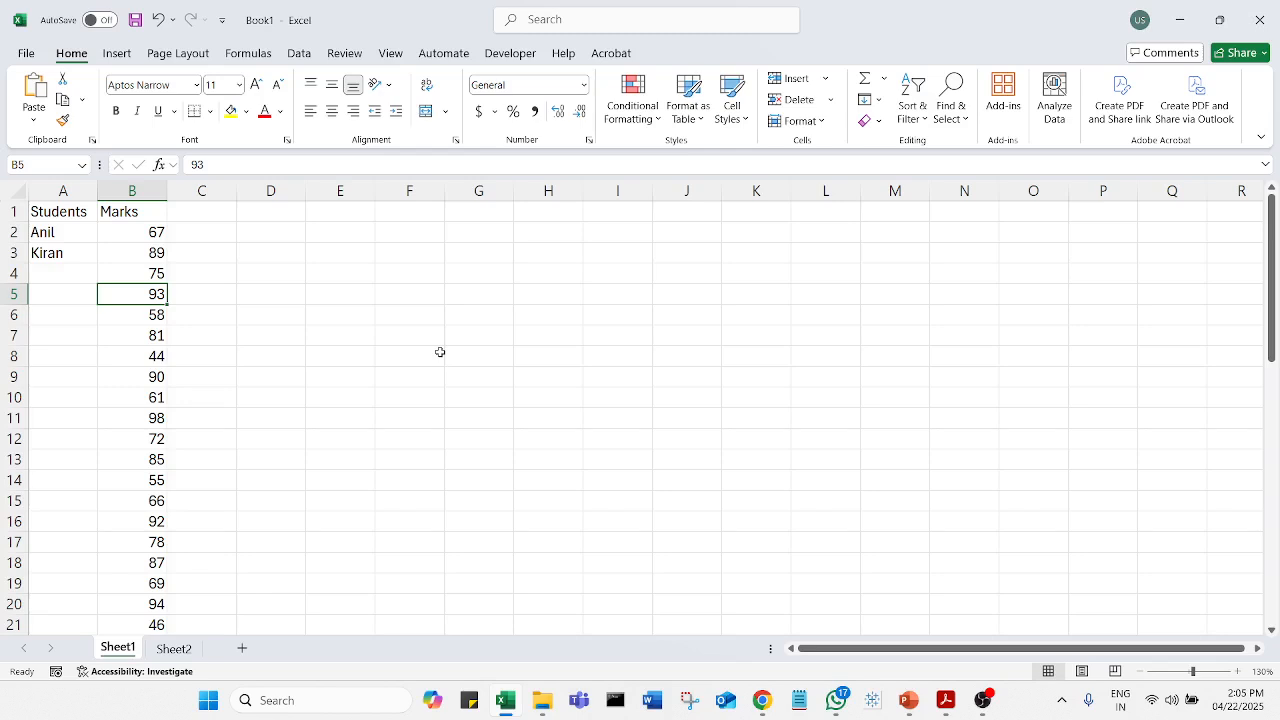
# - Enter the label "Range" in cell D2
pyautogui.click(245, 231)
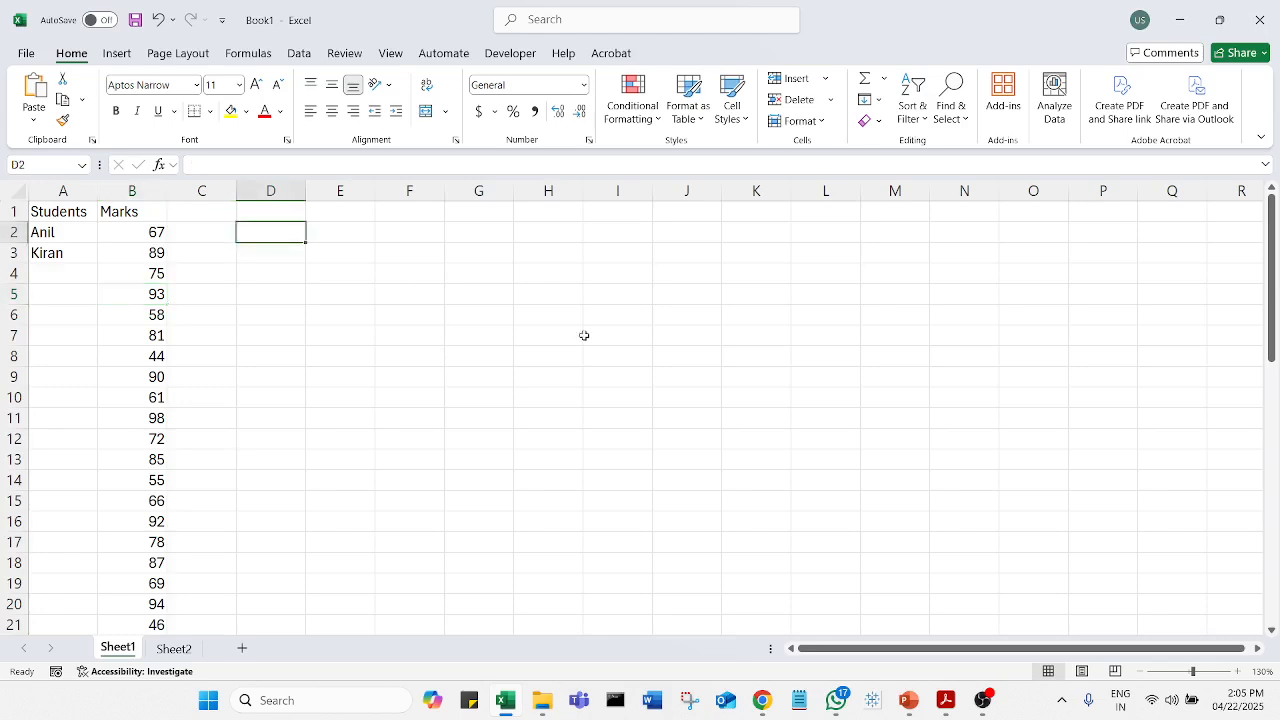
pyautogui.write('Range')
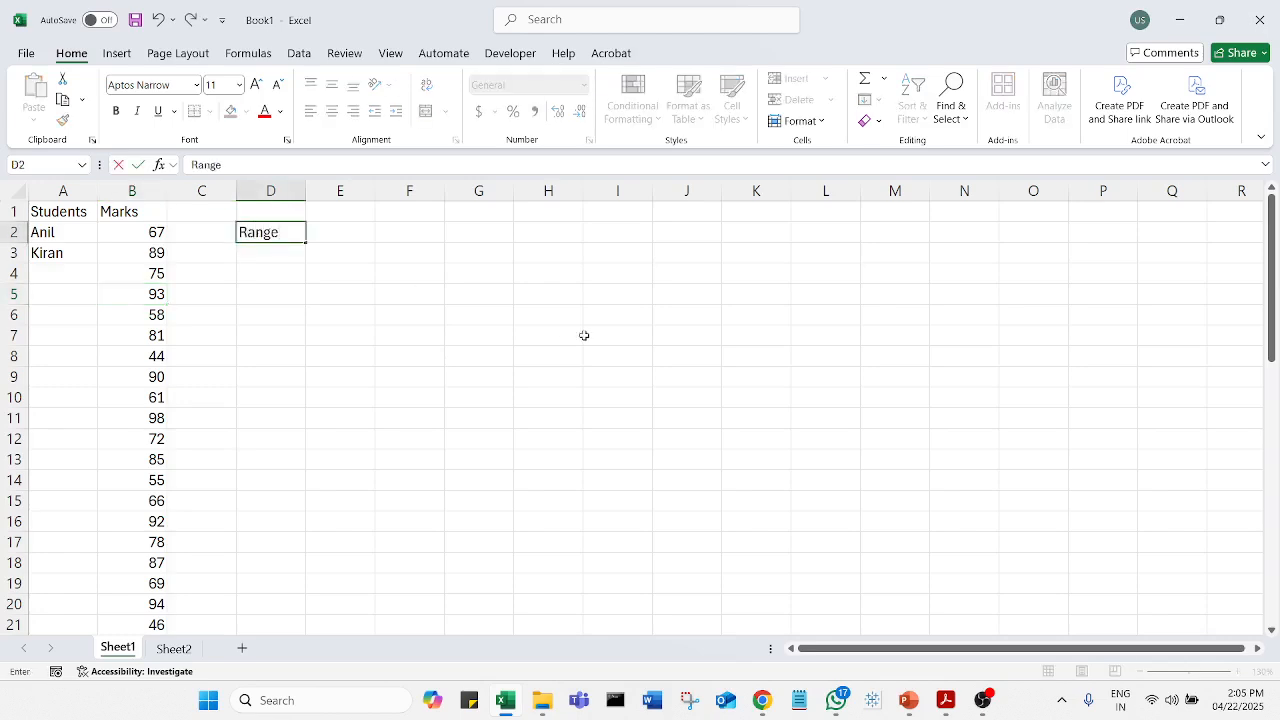
pyautogui.press('Tab')
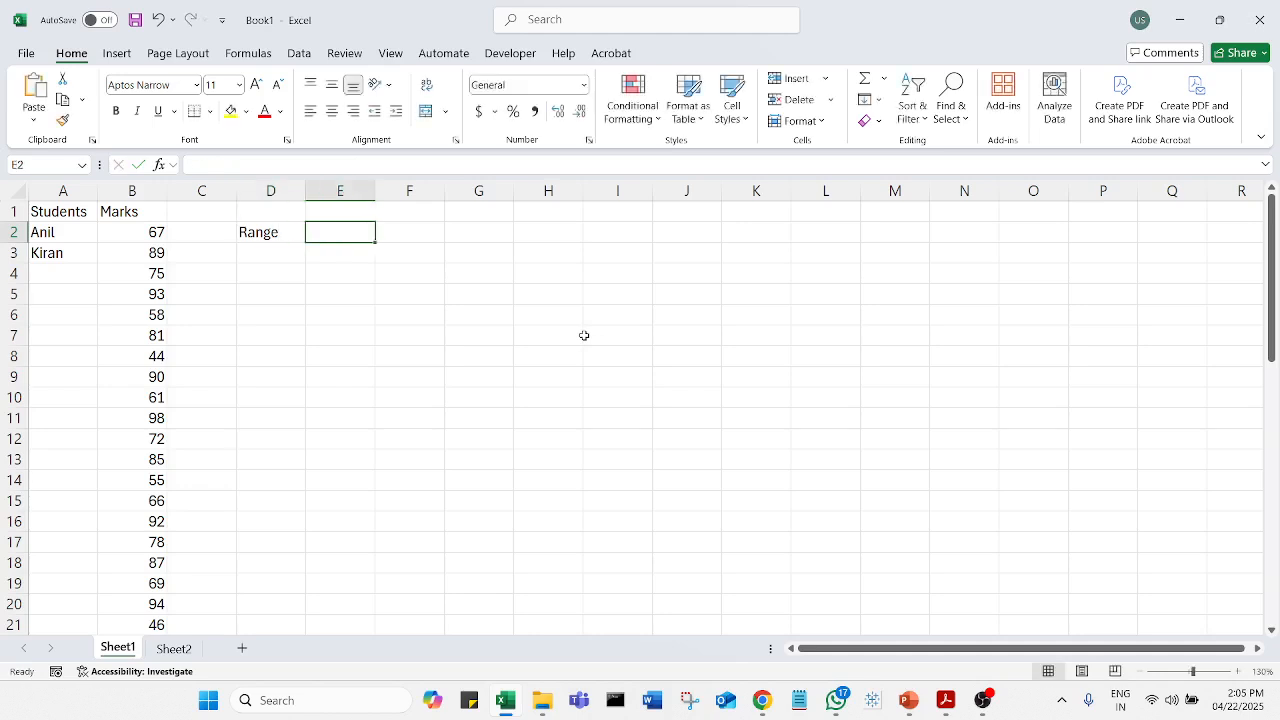
# - Enter the formula =MAX(B2:B60) in cell E2 to find the highest mark
pyautogui.keyDown('ctrl'); pyautogui.scroll(3, 584, 335); pyautogui.keyUp('ctrl')
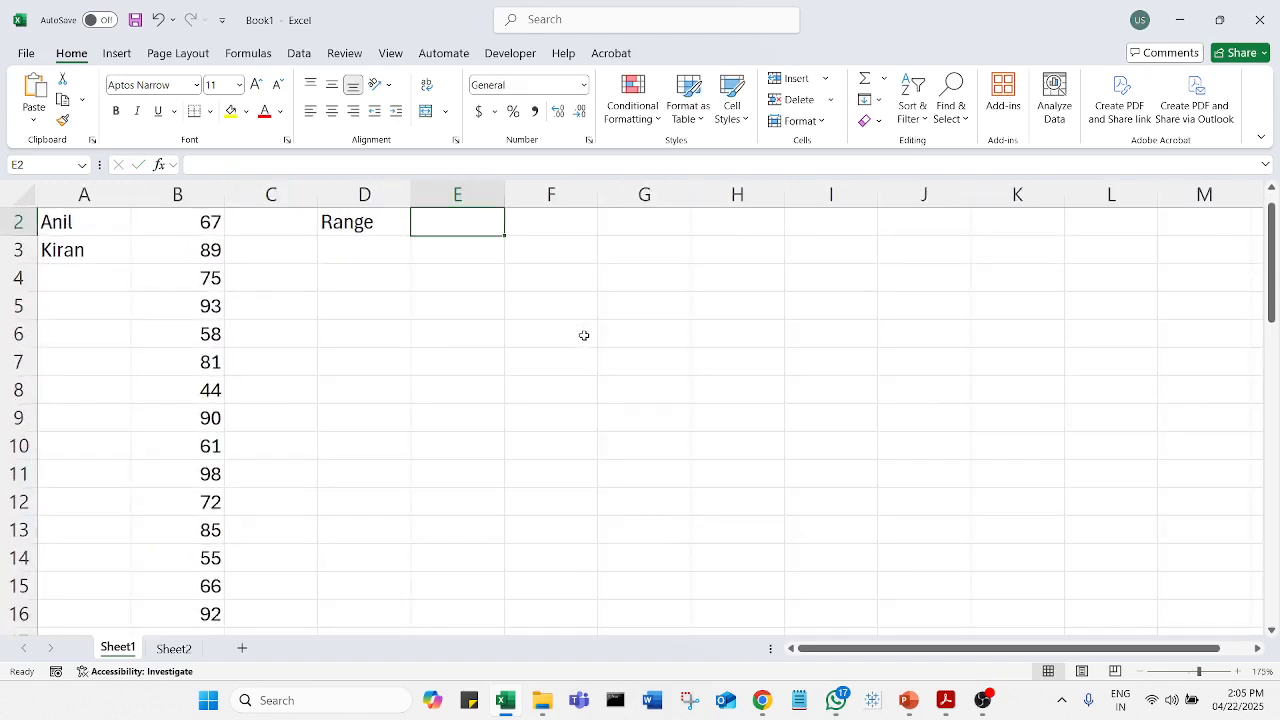
pyautogui.scroll(1, 584, 335)
pyautogui.scroll(-1, 584, 335)
pyautogui.scroll(1, 584, 335)
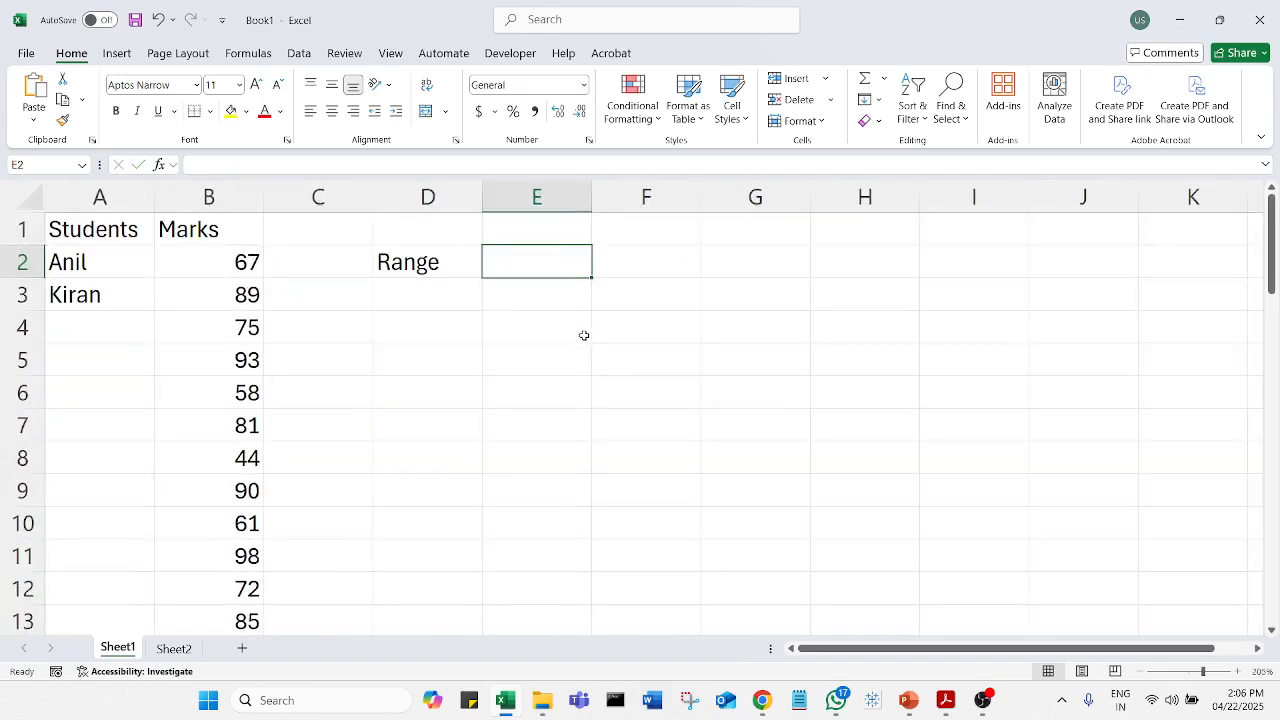
pyautogui.keyDown('ctrl'); pyautogui.scroll(2, 1277, 333); pyautogui.keyUp('ctrl')
pyautogui.write('=')
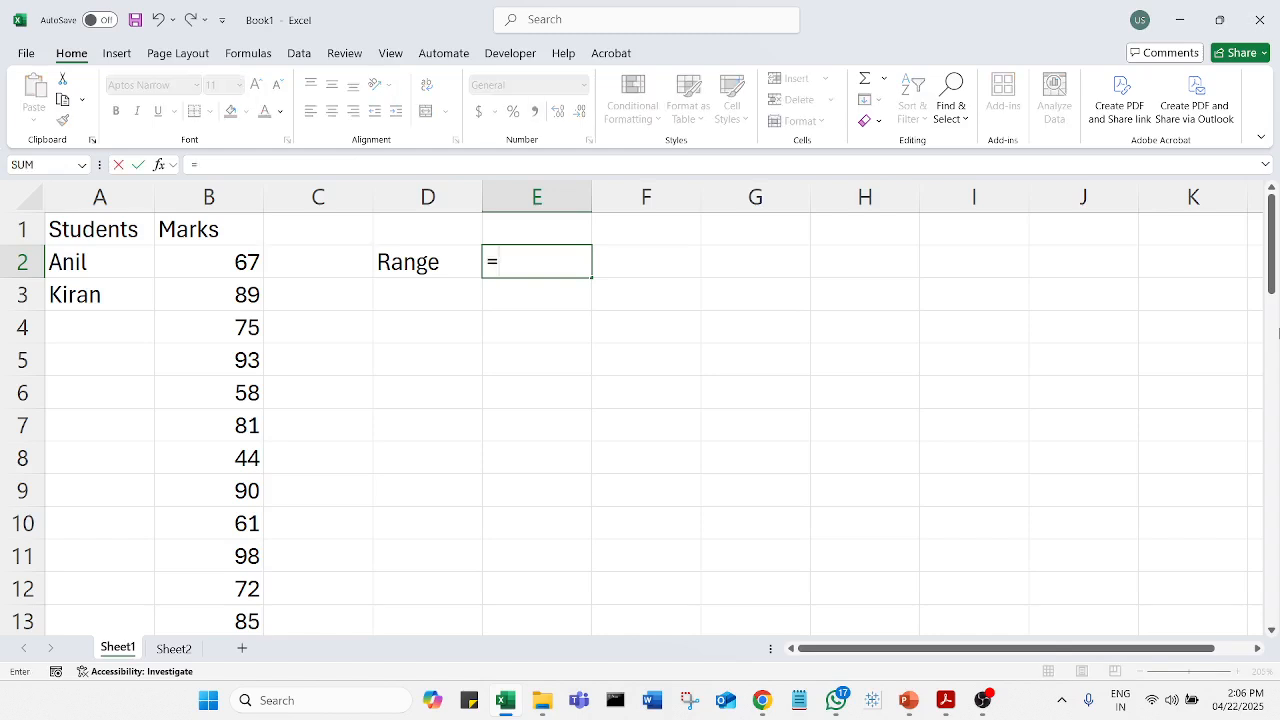
pyautogui.write('max')
pyautogui.press('Tab')
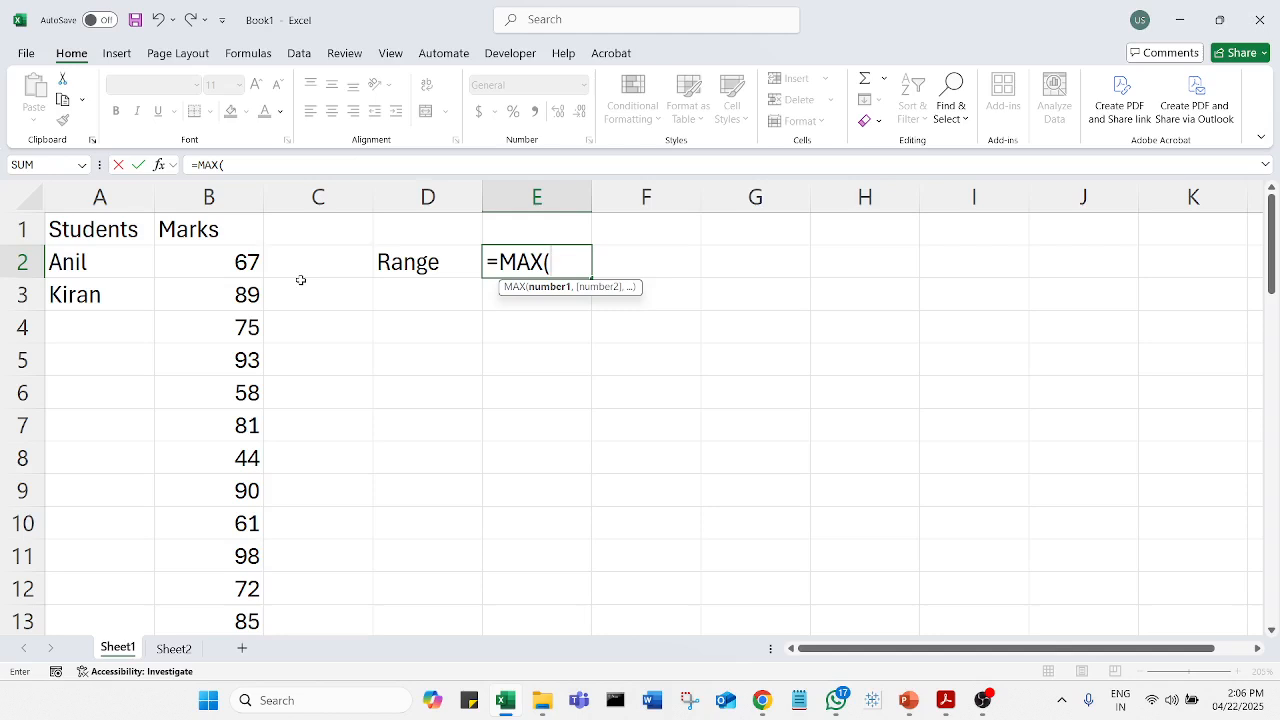
pyautogui.write('b2')
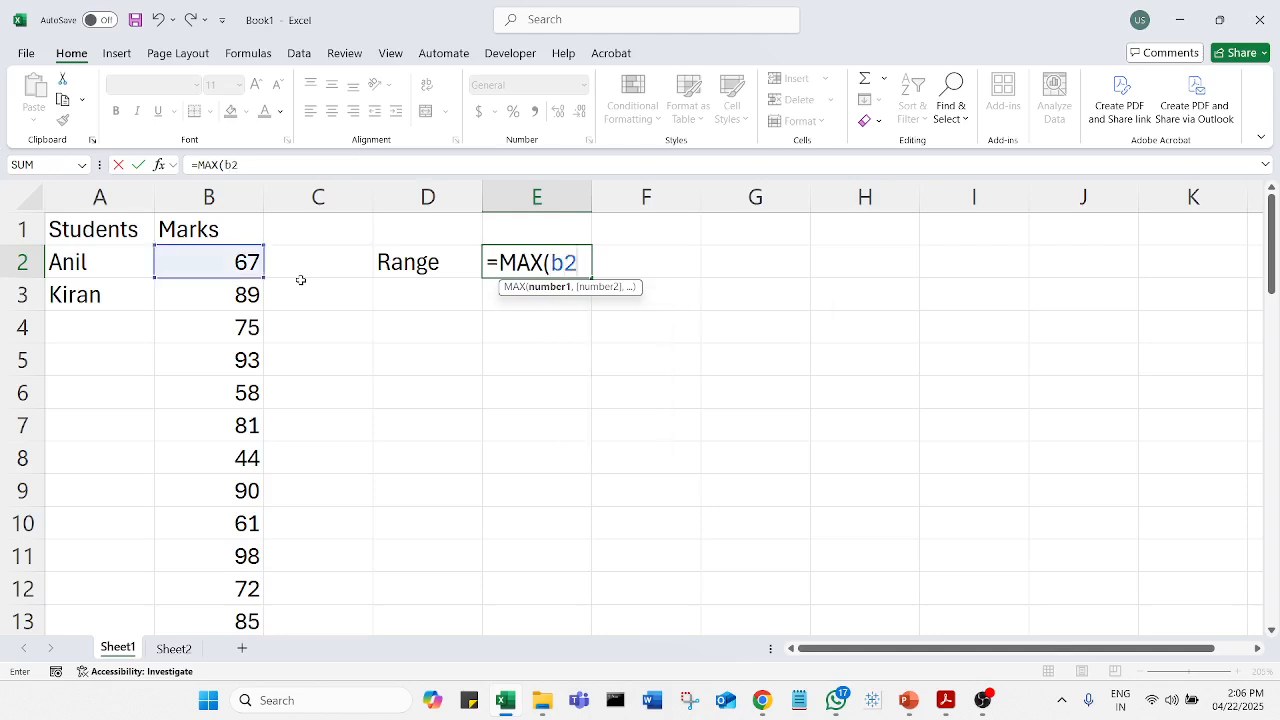
pyautogui.write(':')
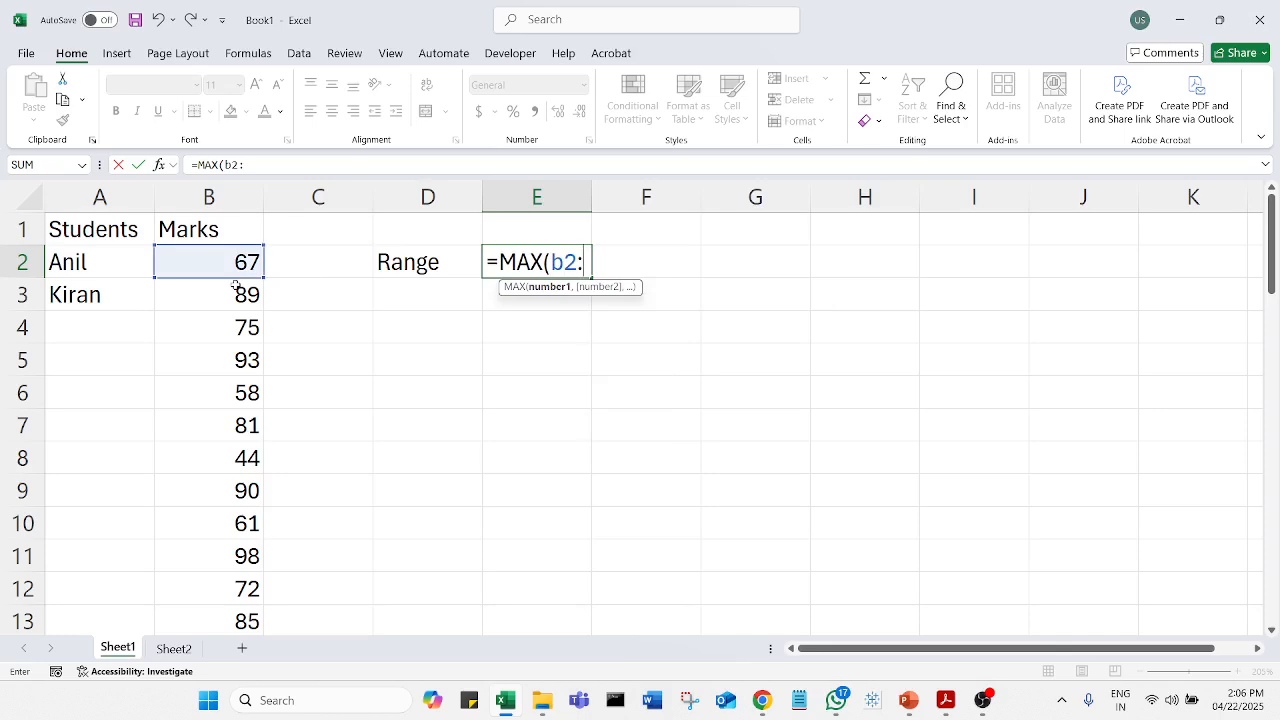
pyautogui.write('b')
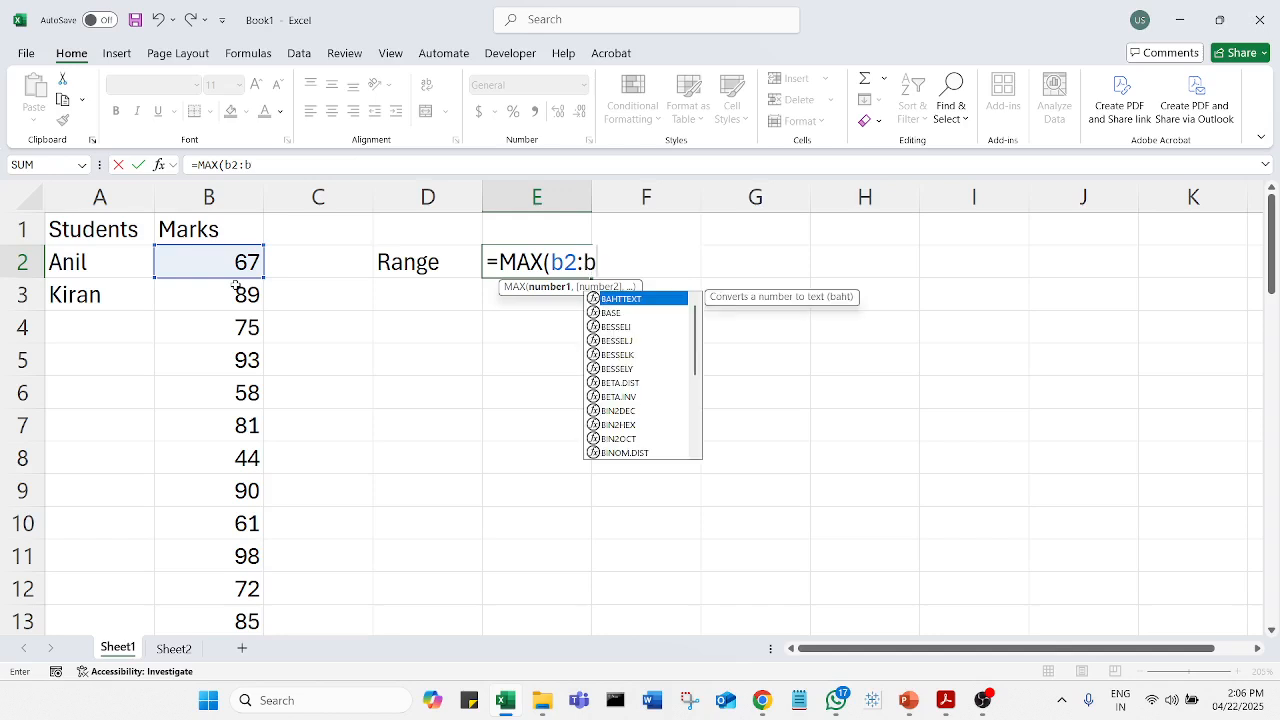
pyautogui.write('60')
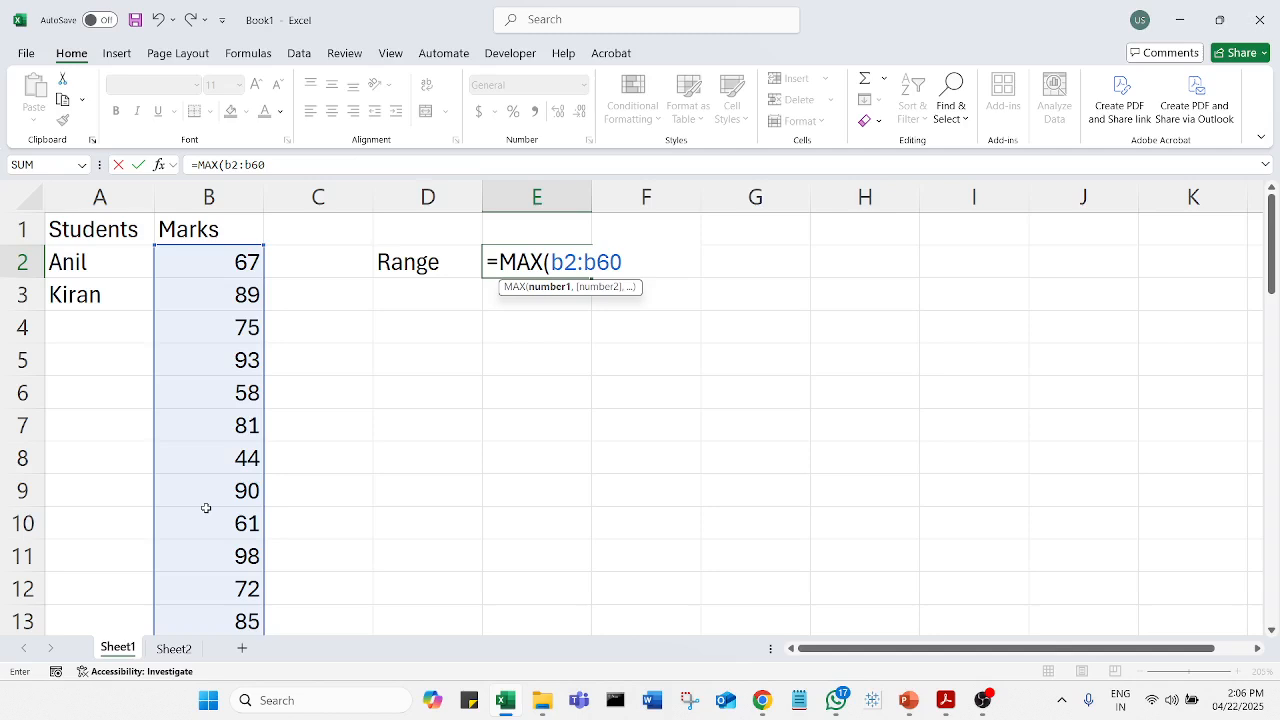
pyautogui.write(')')
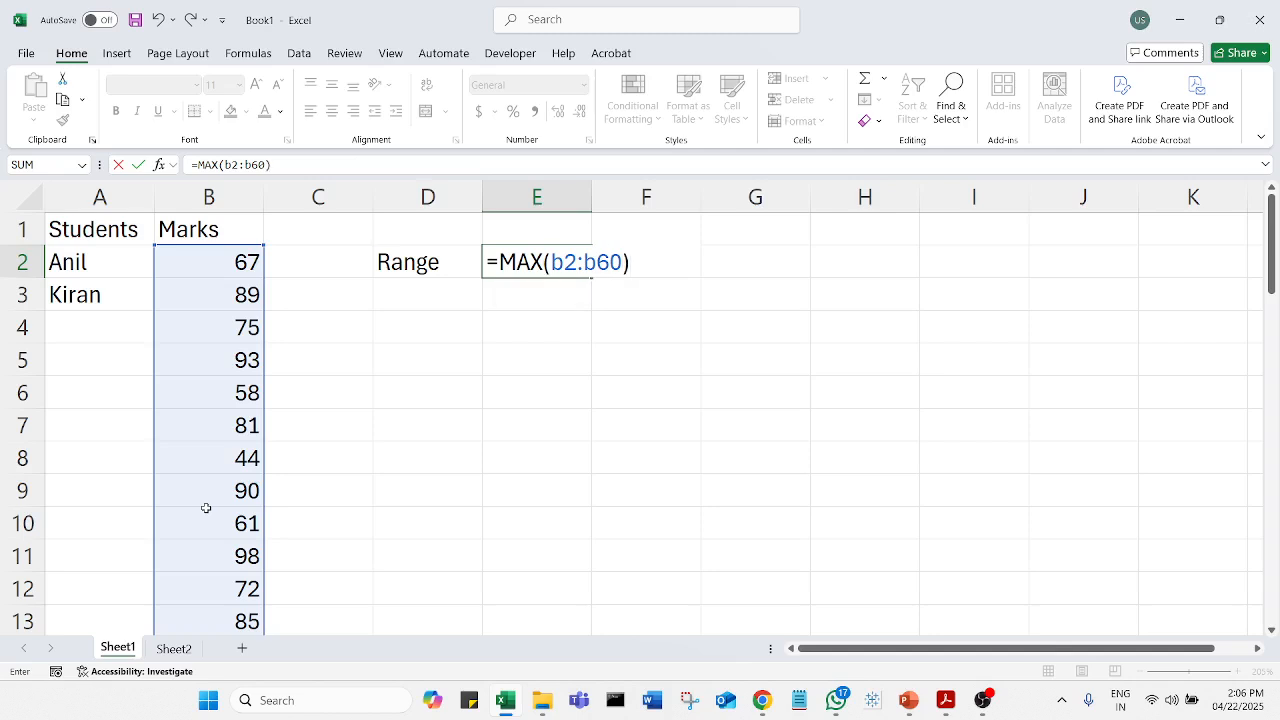
pyautogui.press('Return')
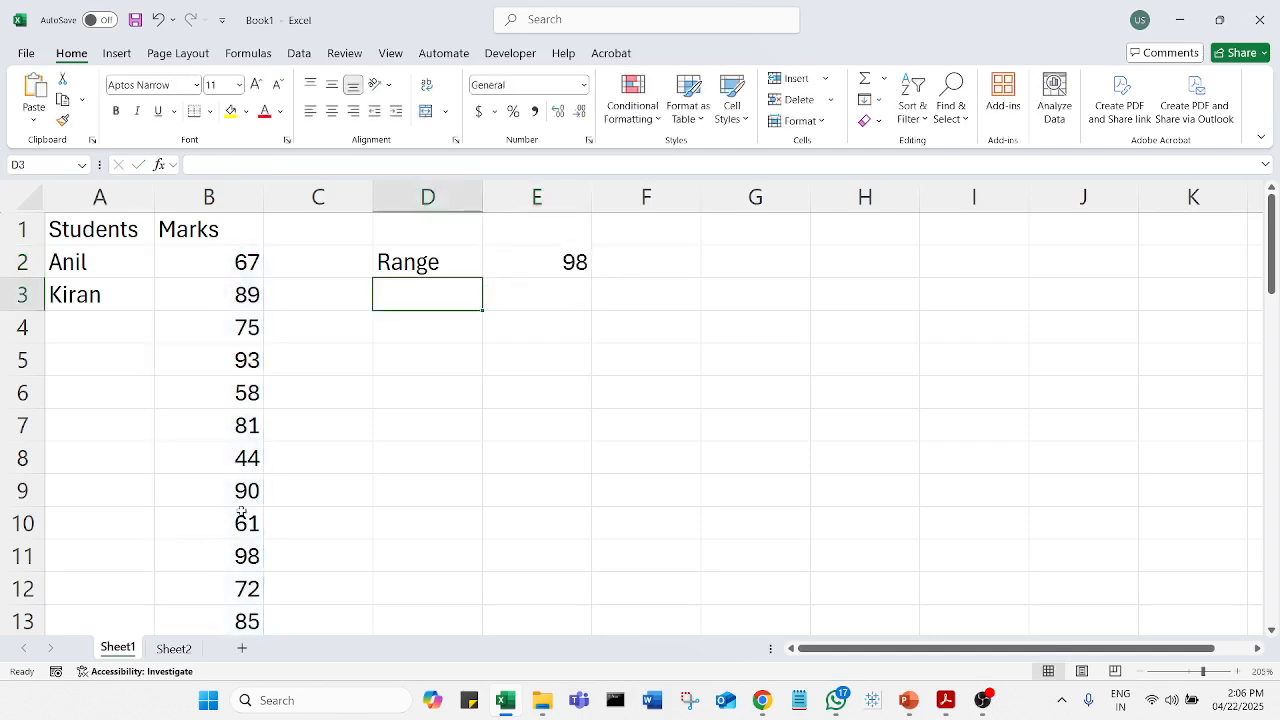
# - Open the formula in E2 for editing and check the Range definition in the PowerPoint slide show before returning to Excel
pyautogui.click(537, 271)
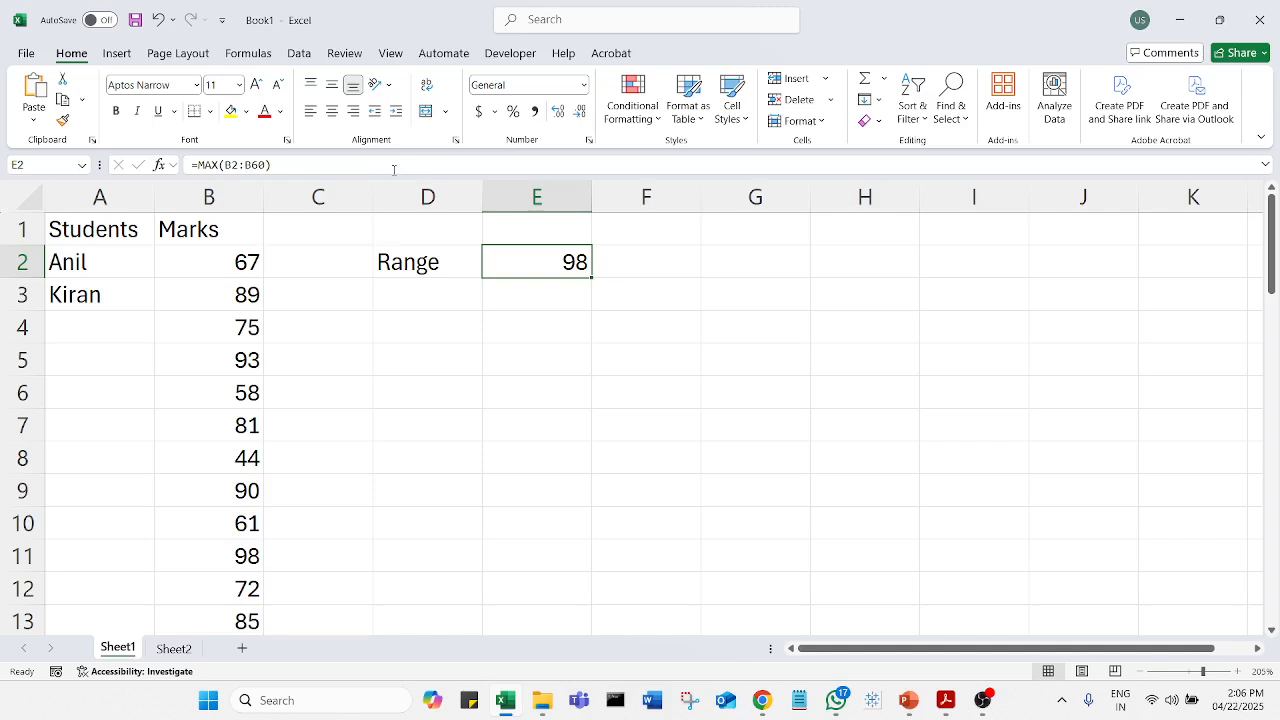
pyautogui.doubleClick(511, 261)
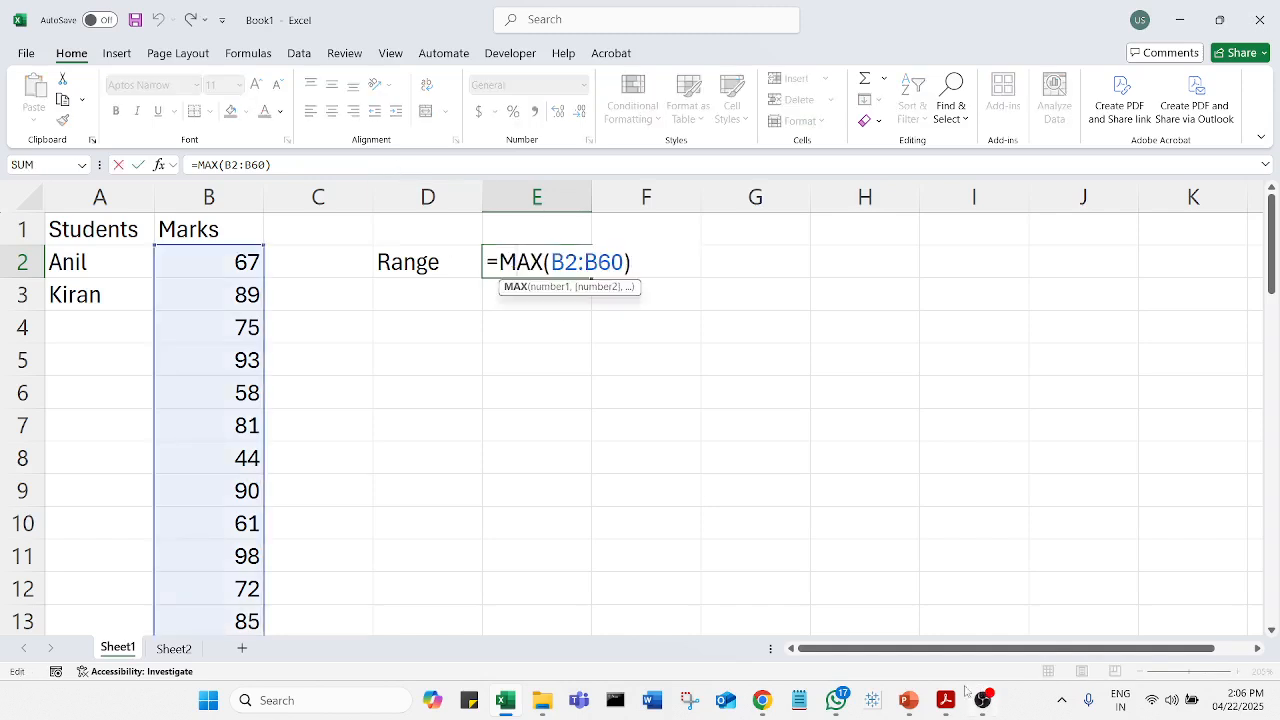
pyautogui.moveTo(910, 690)
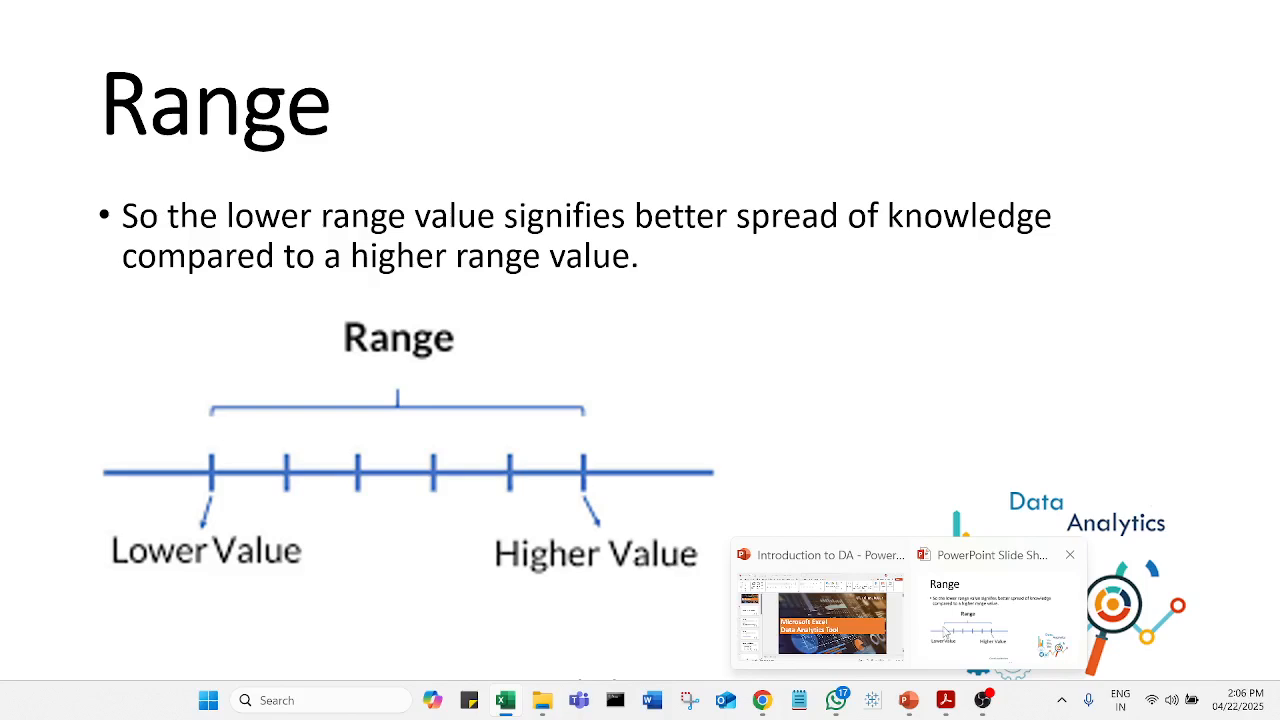
pyautogui.click(1000, 612)
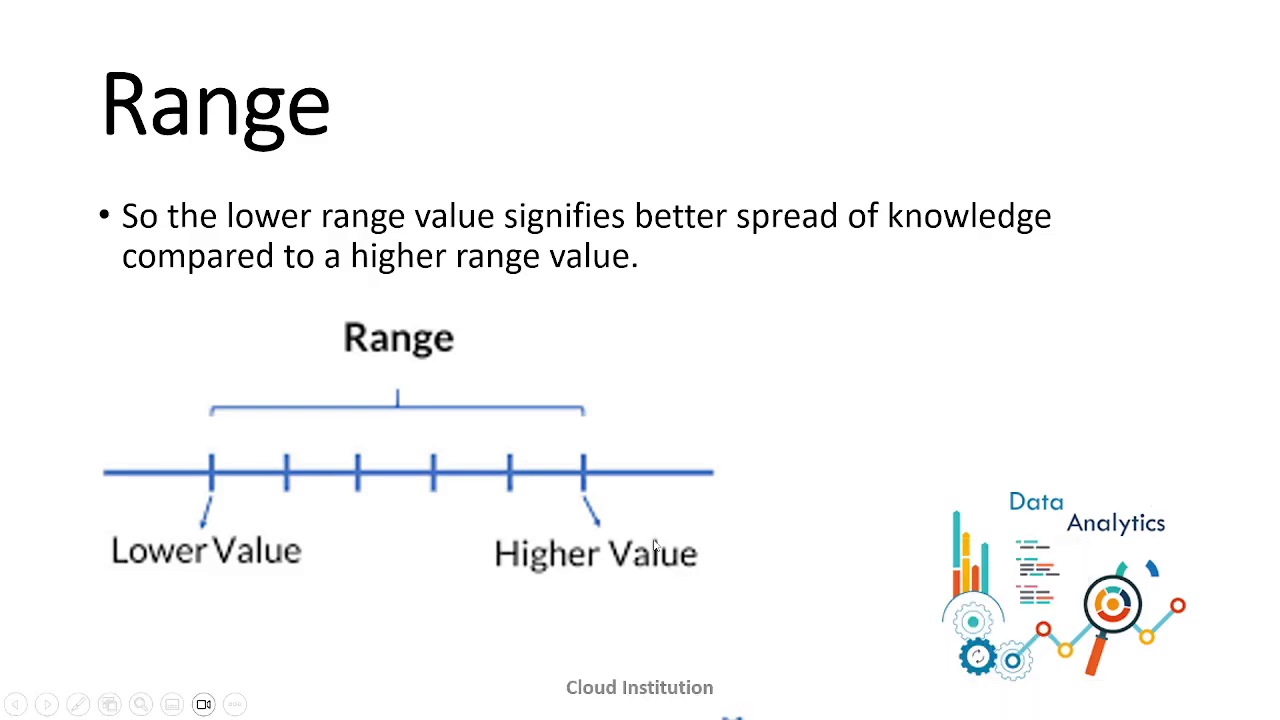
pyautogui.click(655, 542)
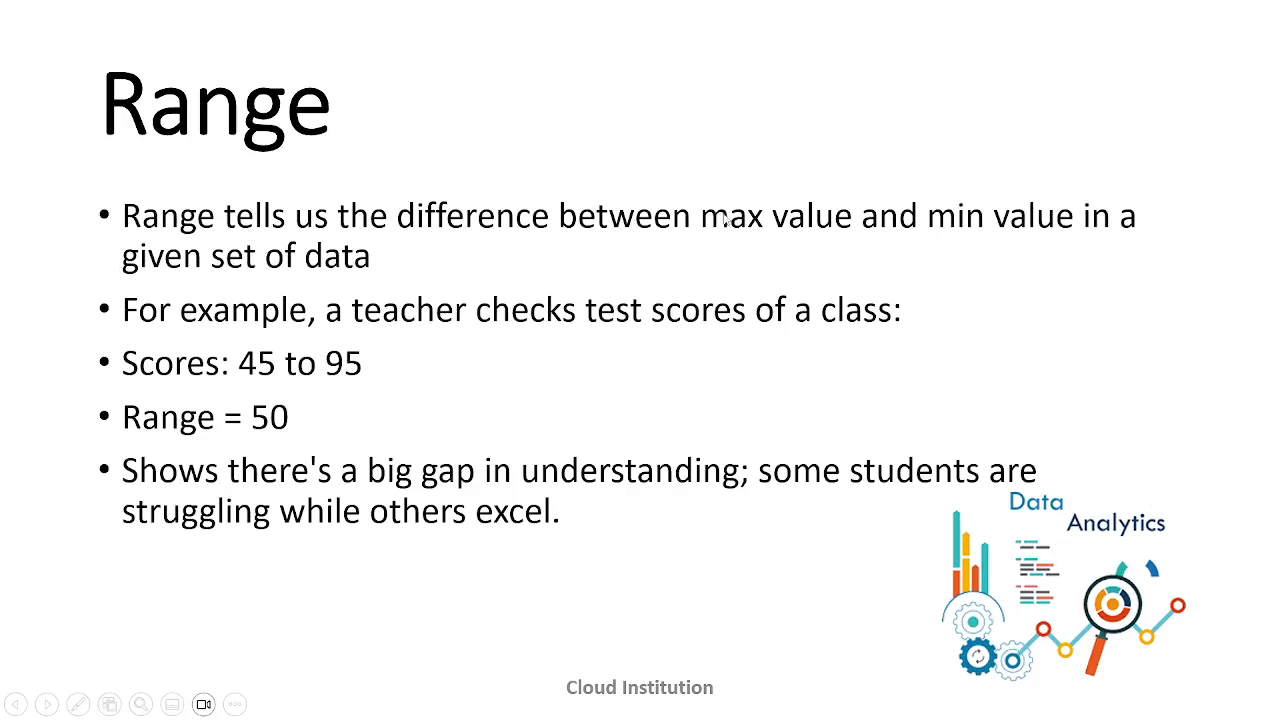
pyautogui.hotkey('alt', 'Tab')
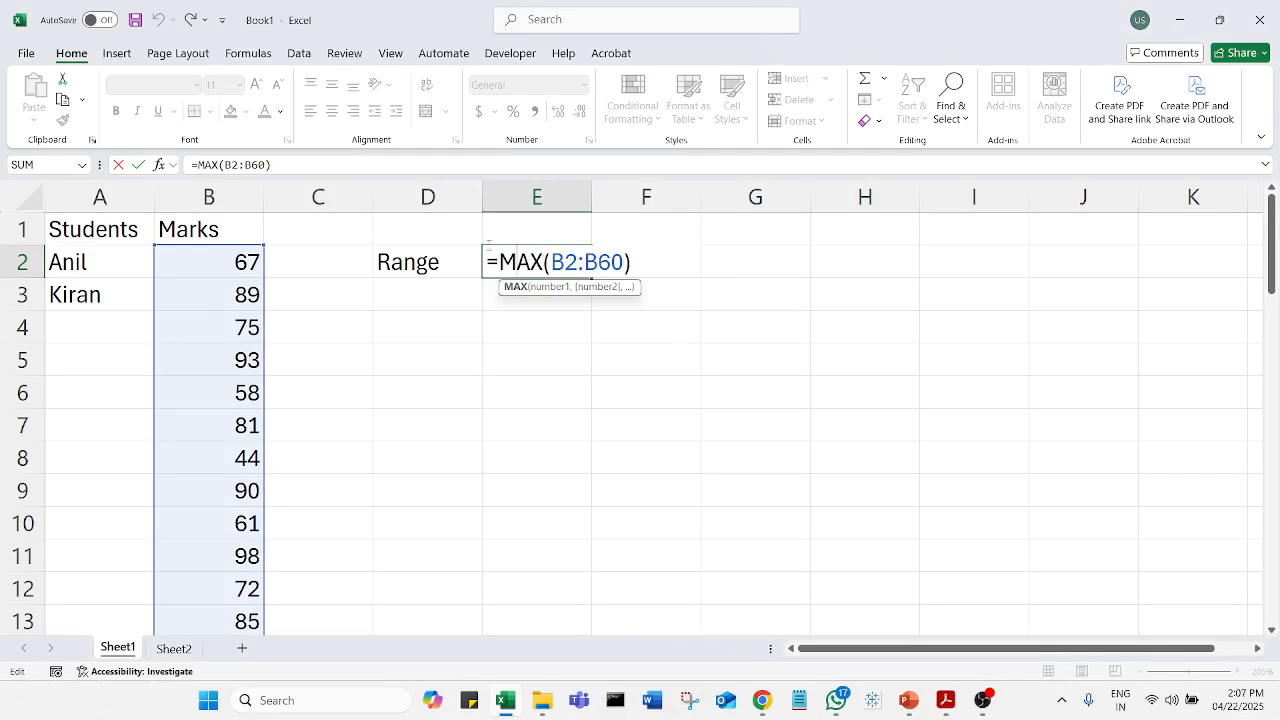
# - Extend the formula in E2 to subtract the lowest mark, making it =MAX(B2:B60)-MIN(B2:B60)
pyautogui.click(643, 256)
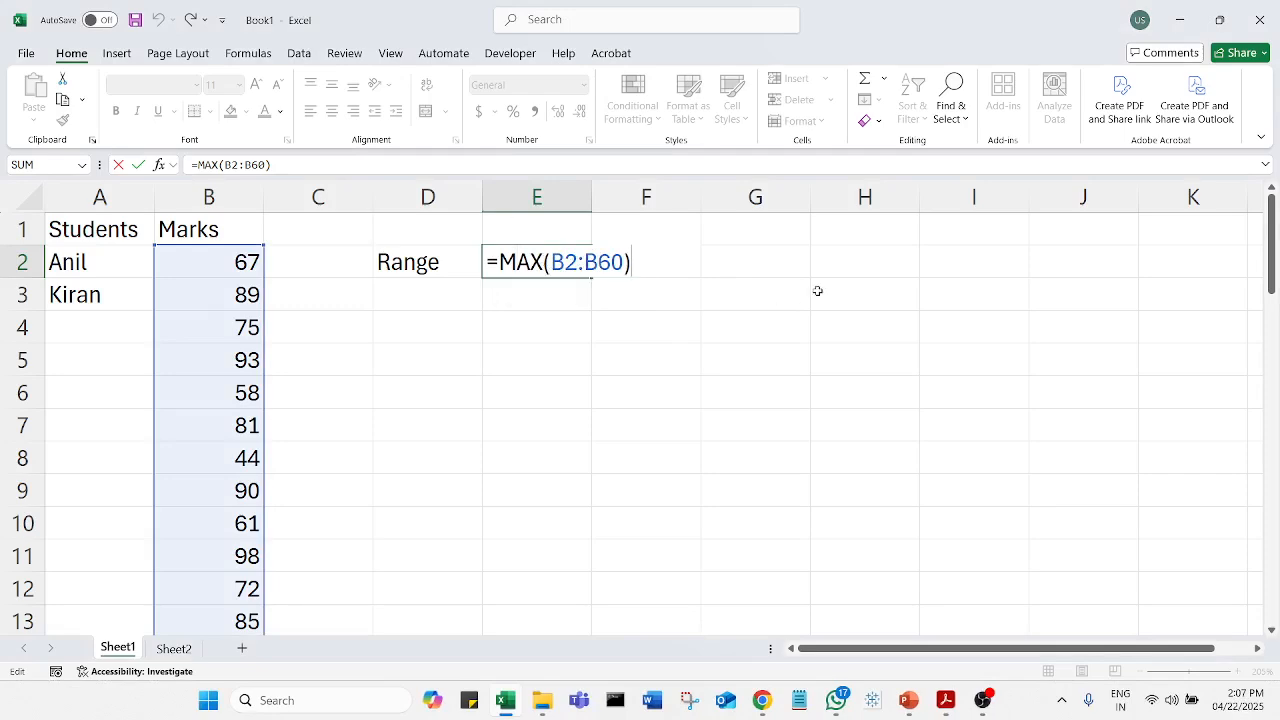
pyautogui.write('-mi')
pyautogui.press('Tab')
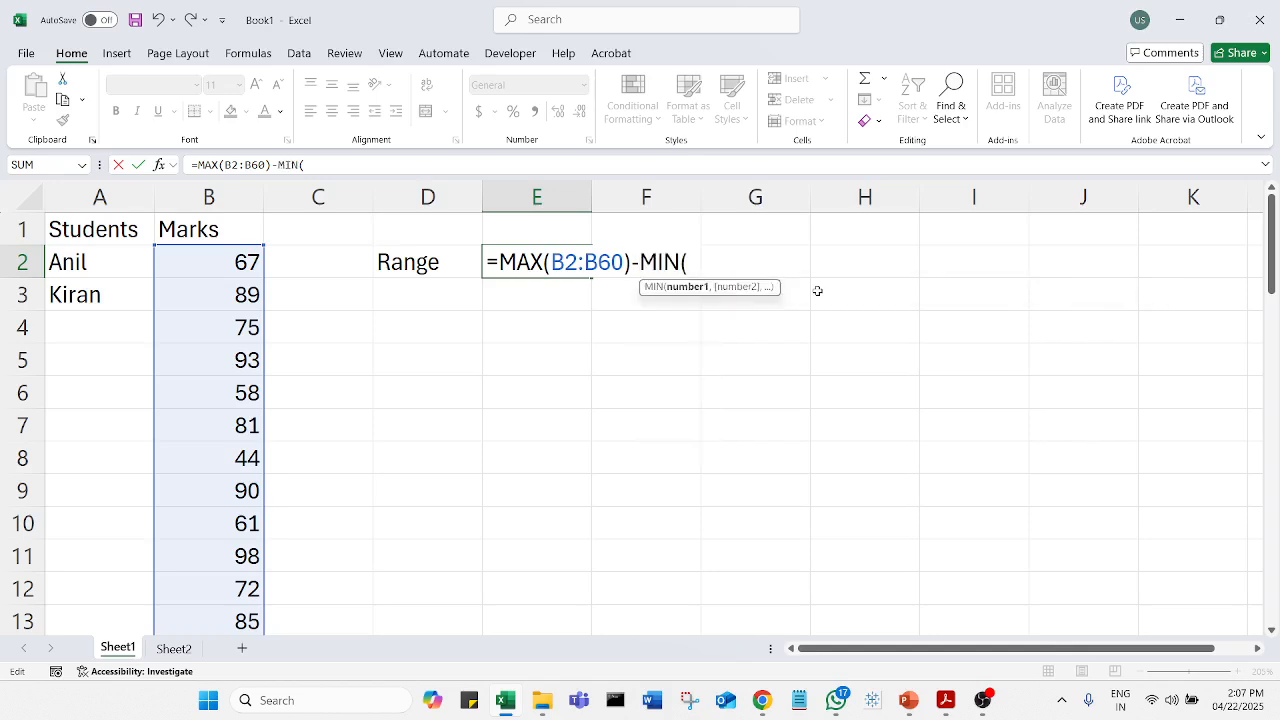
pyautogui.write('b2')
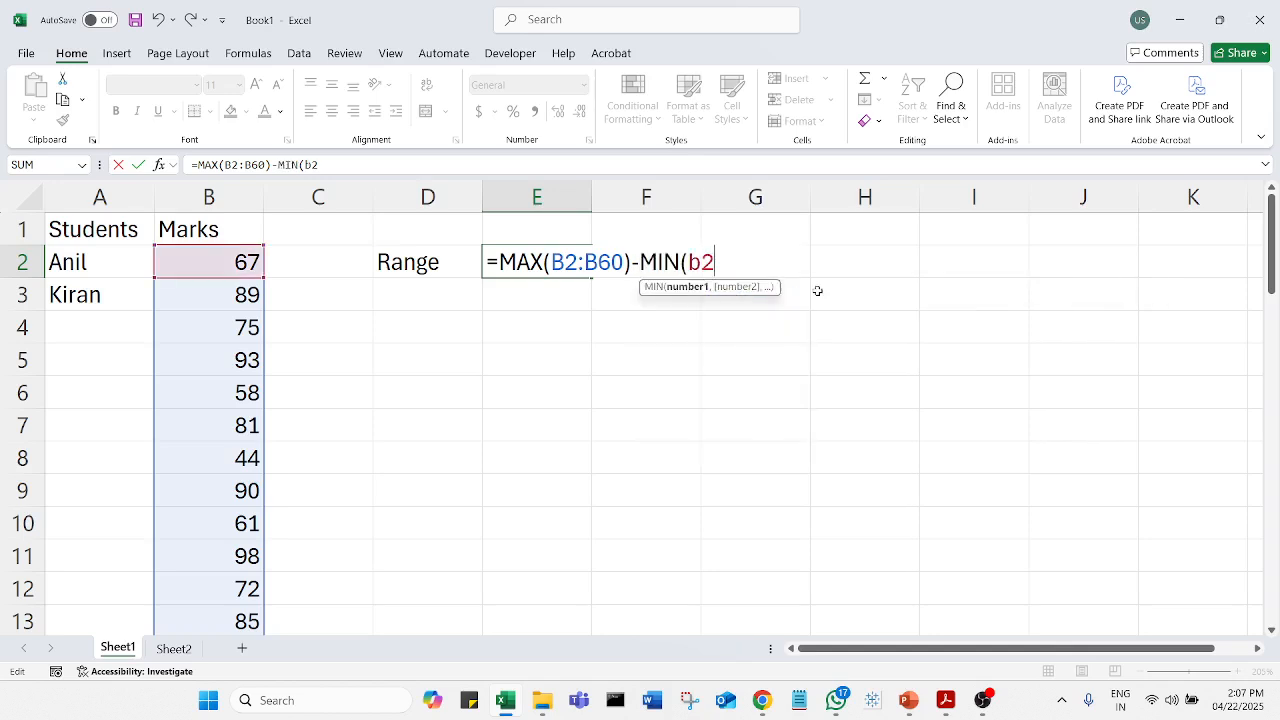
pyautogui.write(':b')
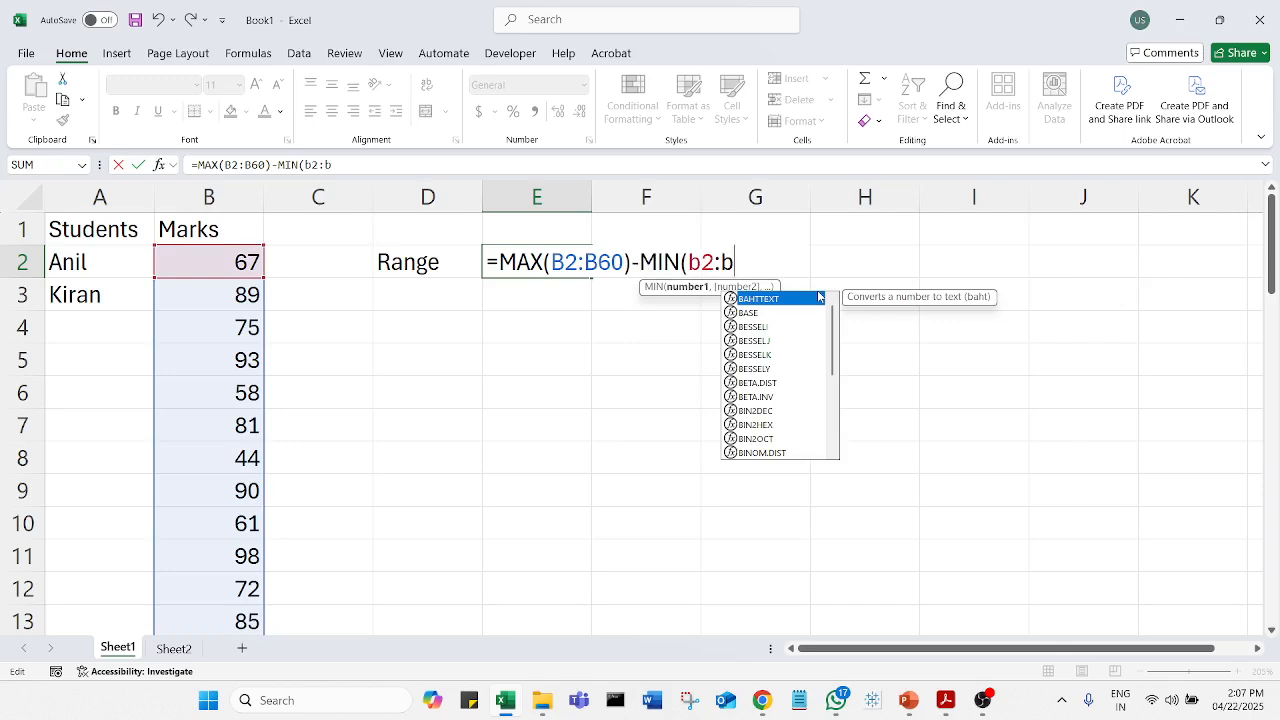
pyautogui.write('60)')
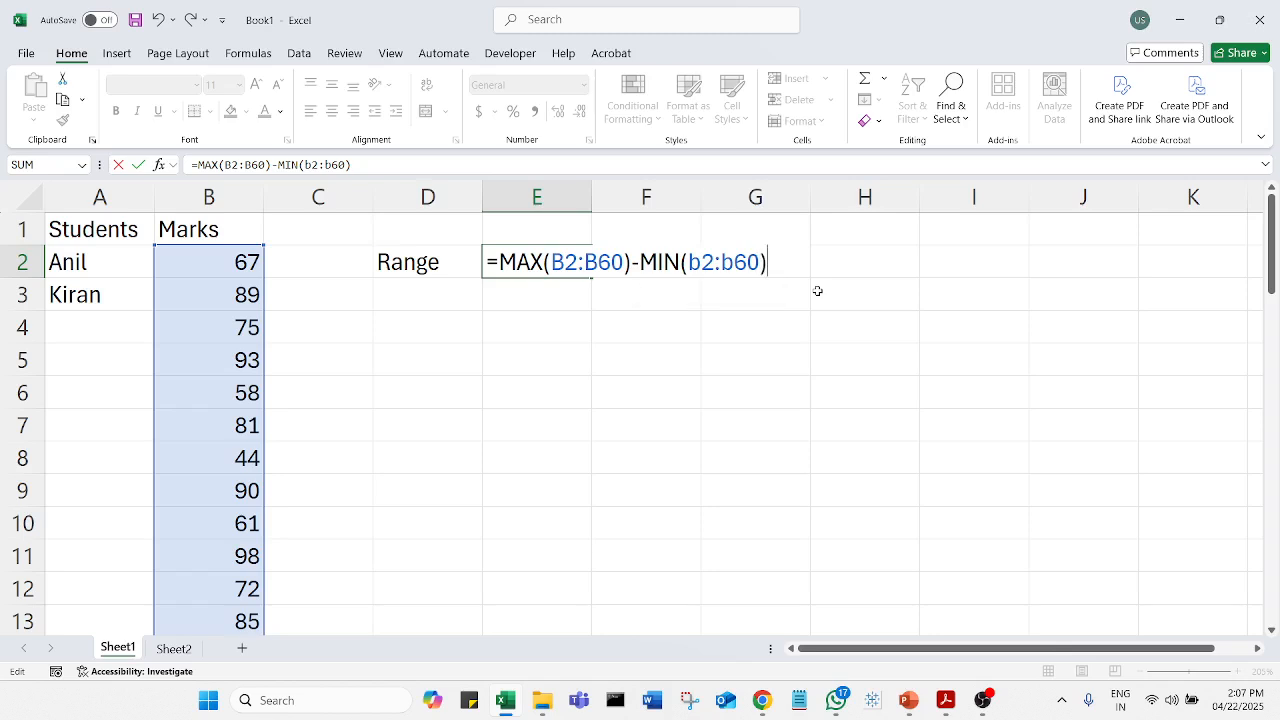
pyautogui.press('Return')
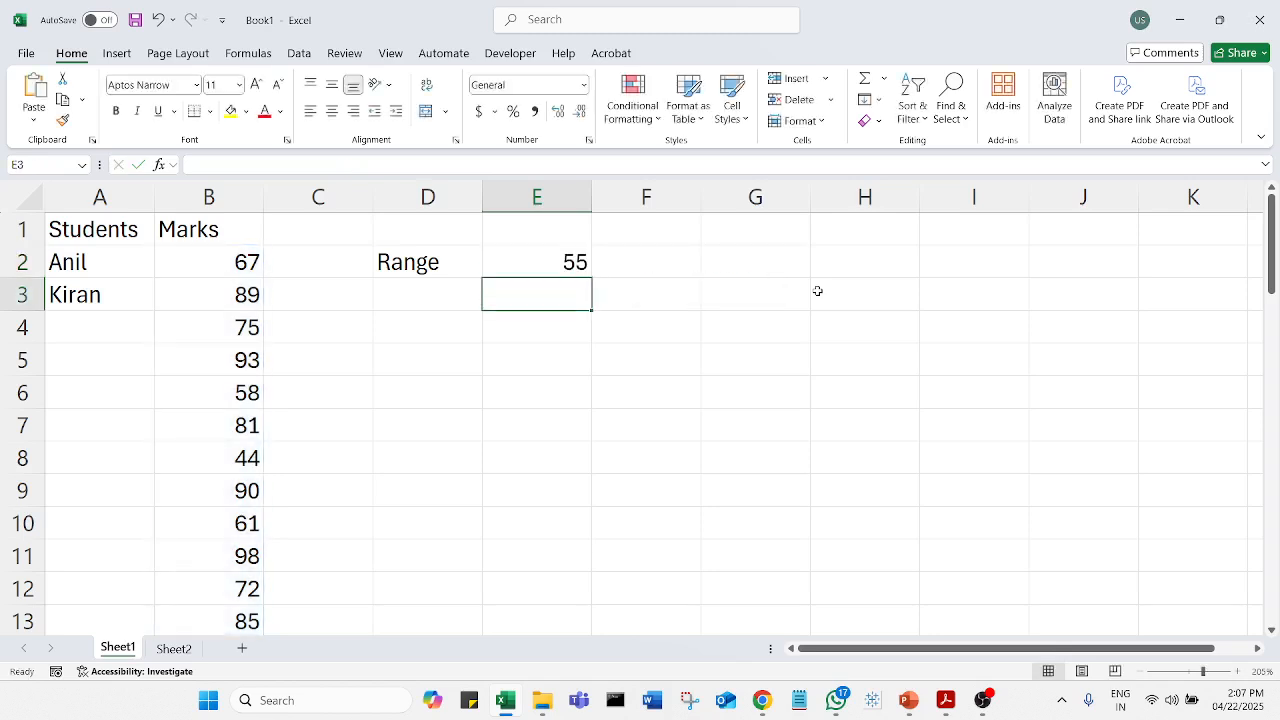
pyautogui.click(558, 258)
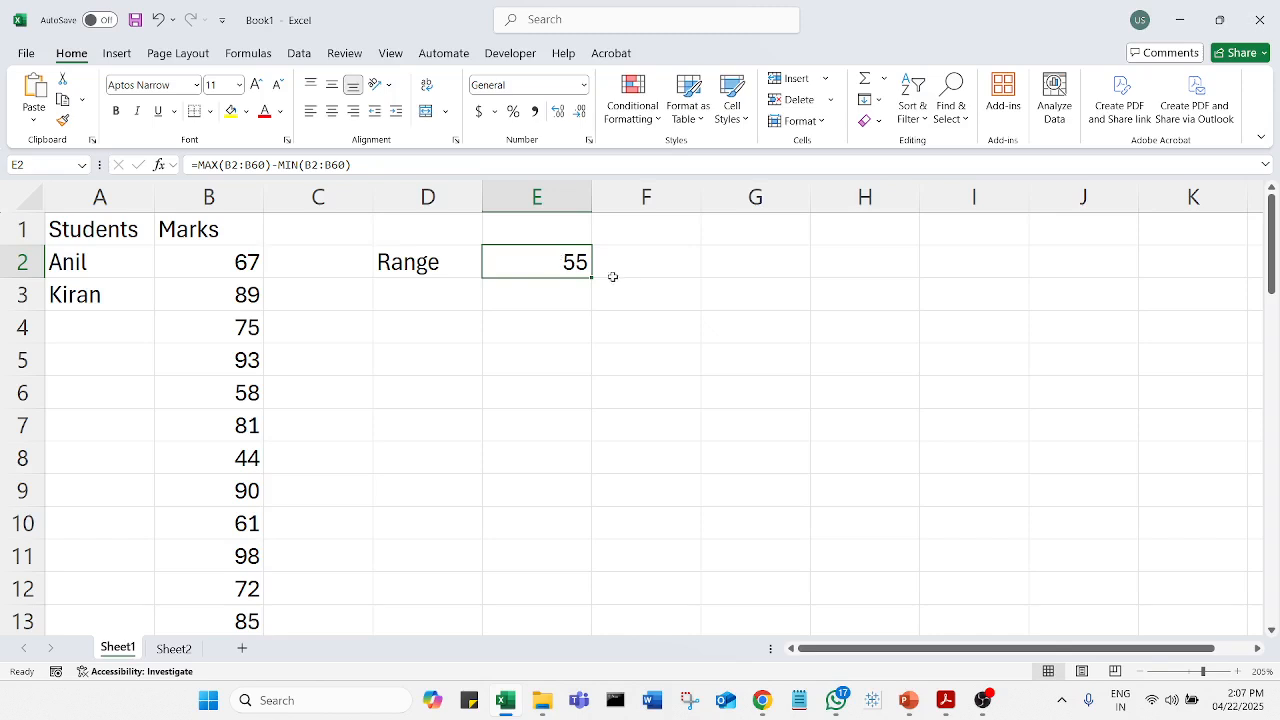
pyautogui.click(756, 260)
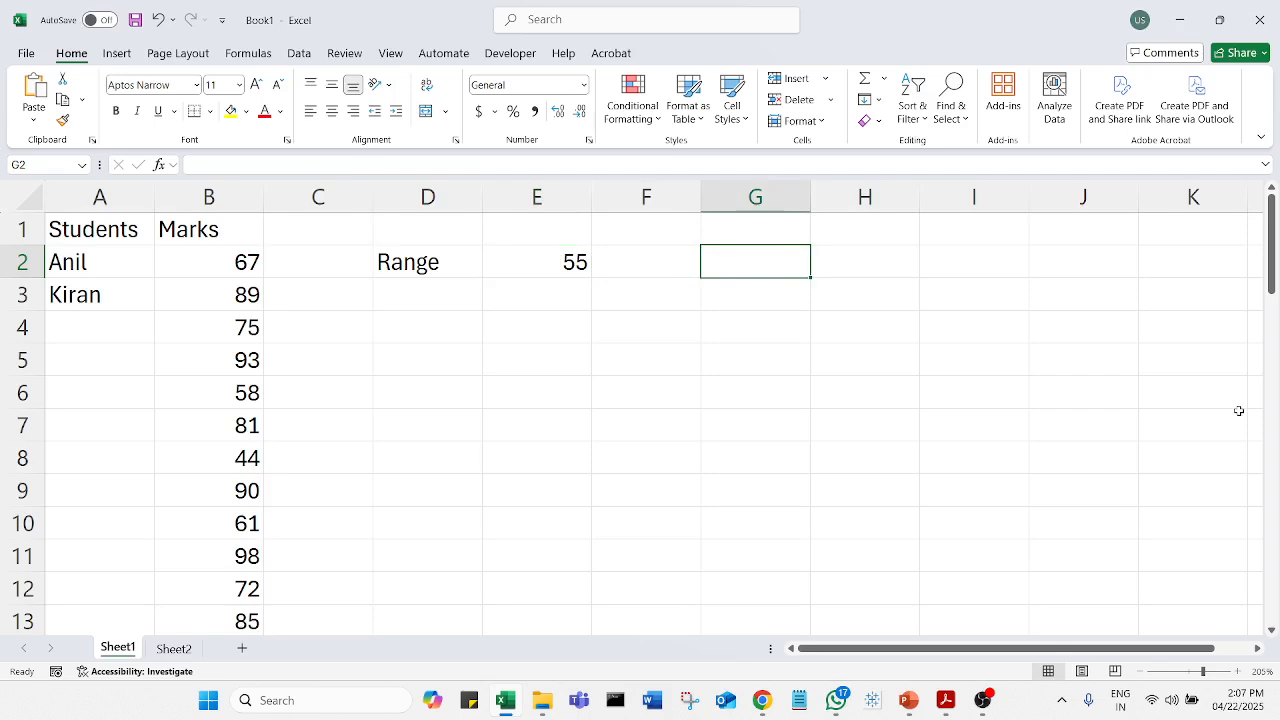
# - Enter three student names in cells G2 to G4 as a second, smaller sample group
pyautogui.write('Ani')
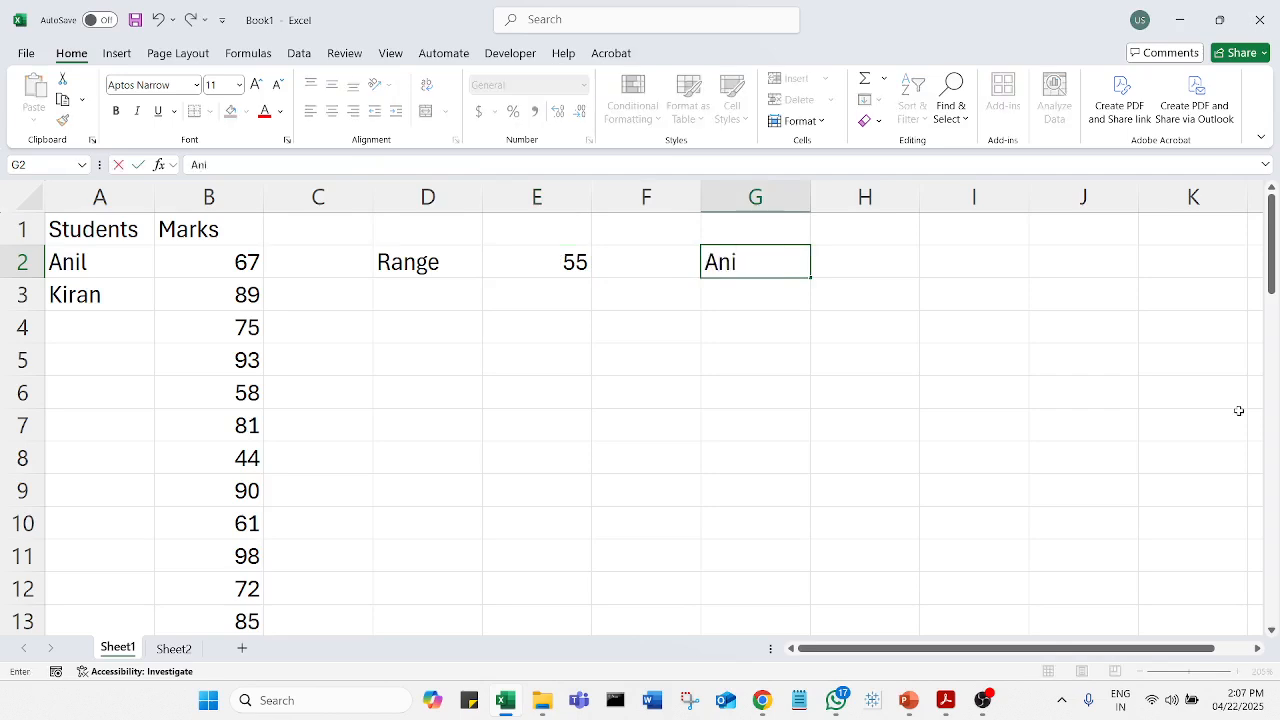
pyautogui.write('l')
pyautogui.press('Return')
pyautogui.write('K')
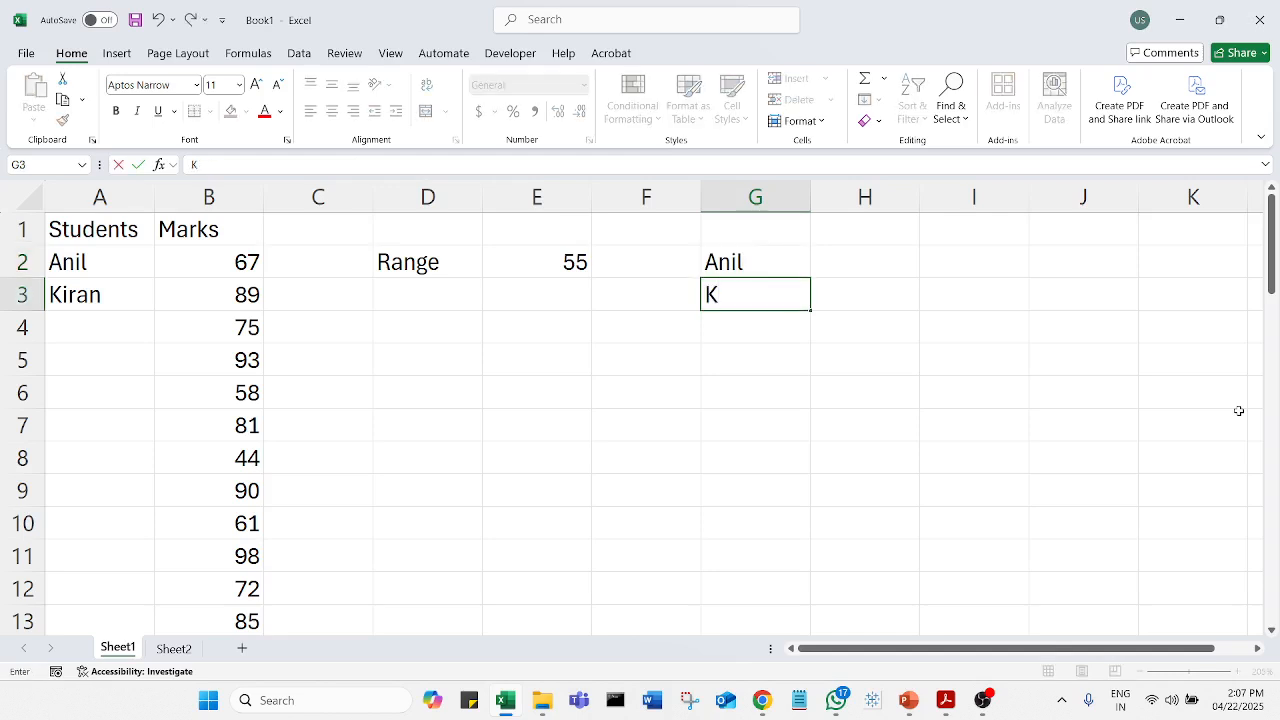
pyautogui.write('eerti')
pyautogui.press('Return')
pyautogui.write('Mahesh')
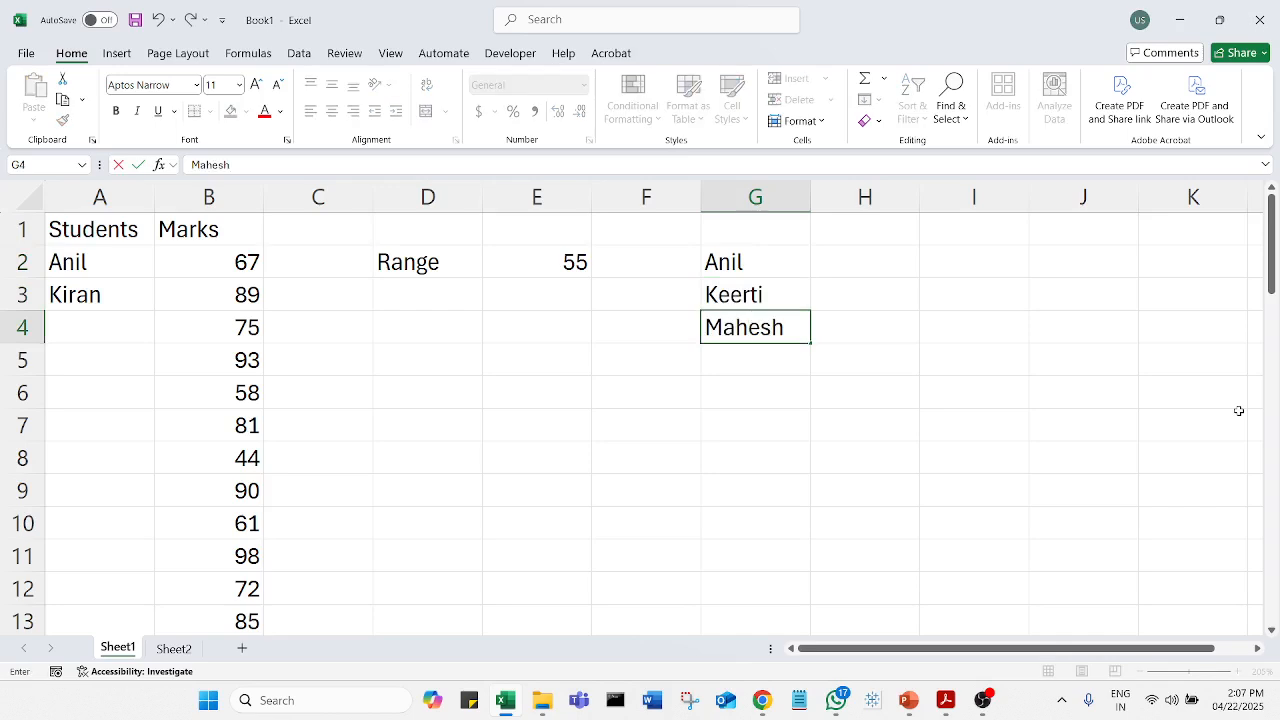
# - Enter the marks 85, 96 and 86 in cells H2 to H4 beside the three student names
pyautogui.press('Up')
pyautogui.press('Right')
pyautogui.press('Up')
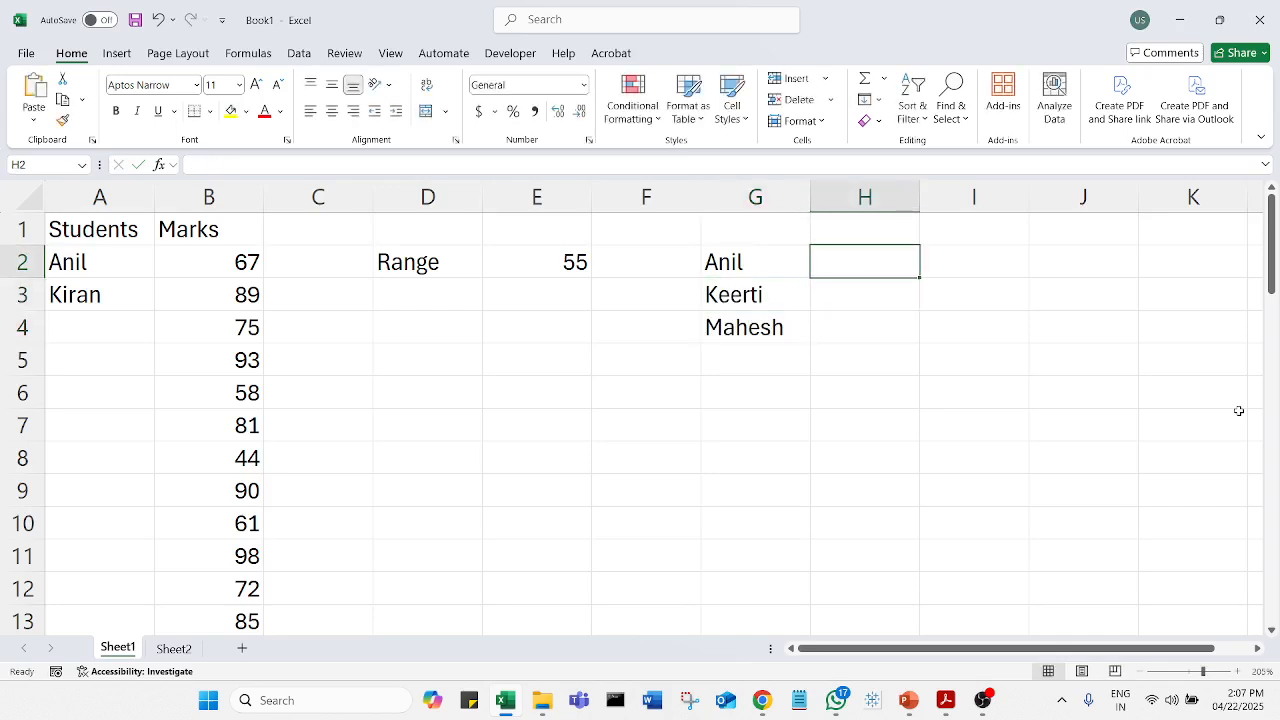
pyautogui.write('85')
pyautogui.press('Return')
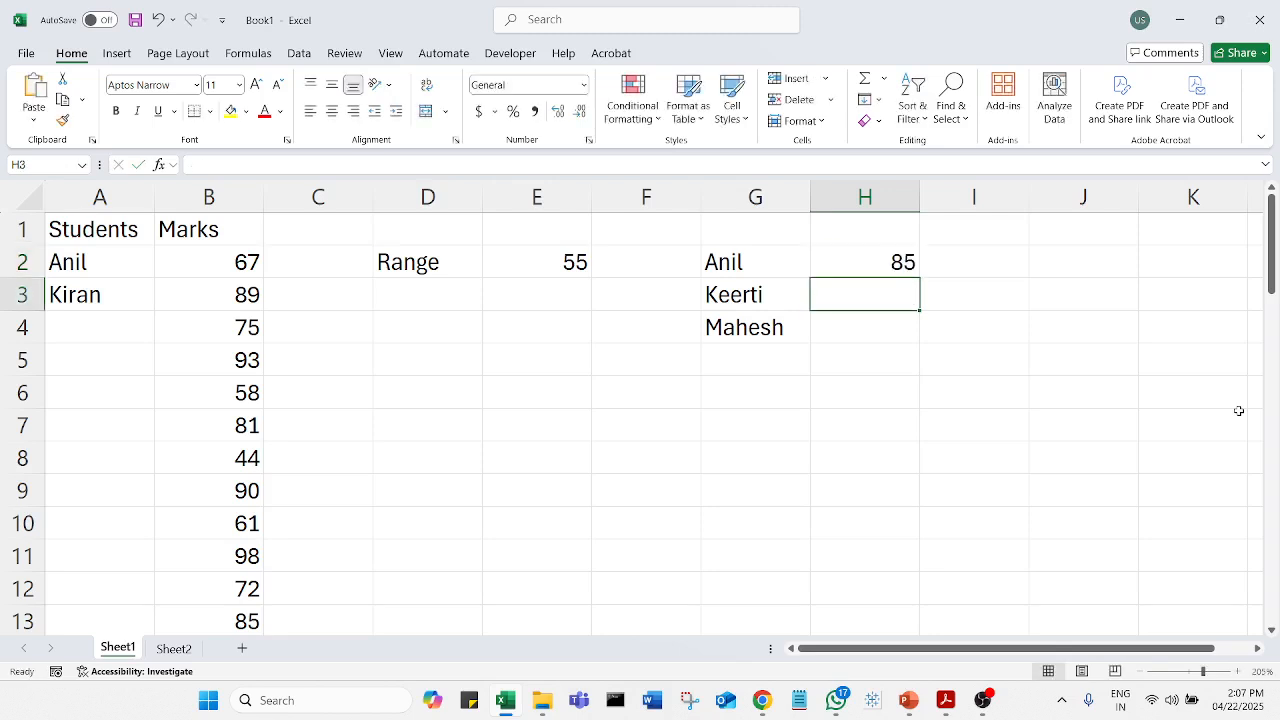
pyautogui.write('96')
pyautogui.press('Return')
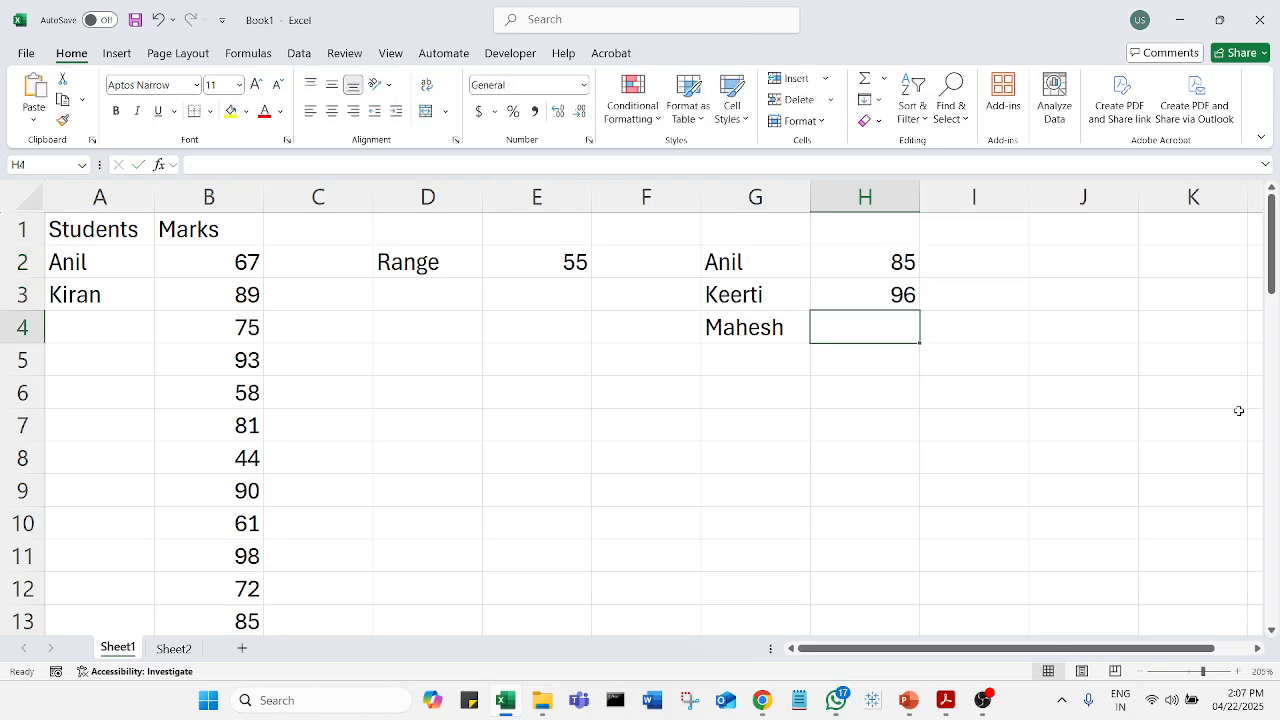
pyautogui.write('86')
pyautogui.press('Return')
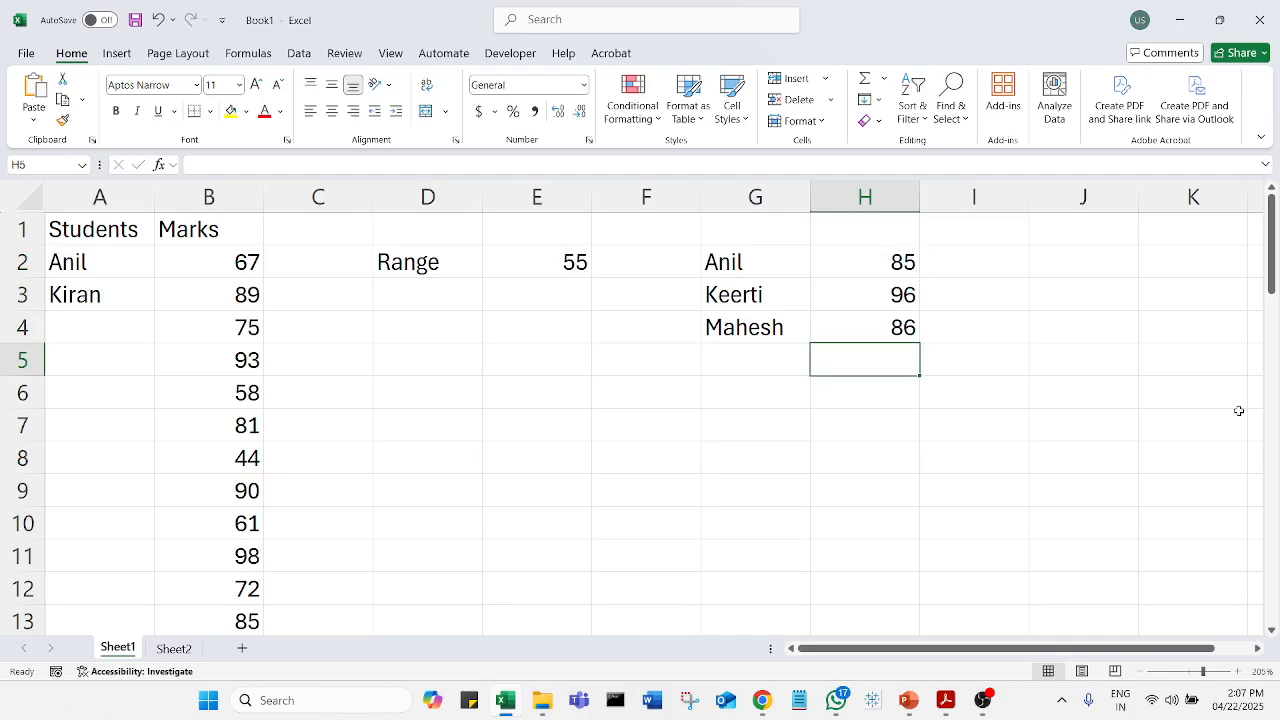
# - Enter the label "Range" in cell I2 beside the small group's marks
pyautogui.click(1002, 281)
pyautogui.press('Up')
pyautogui.write('Range')
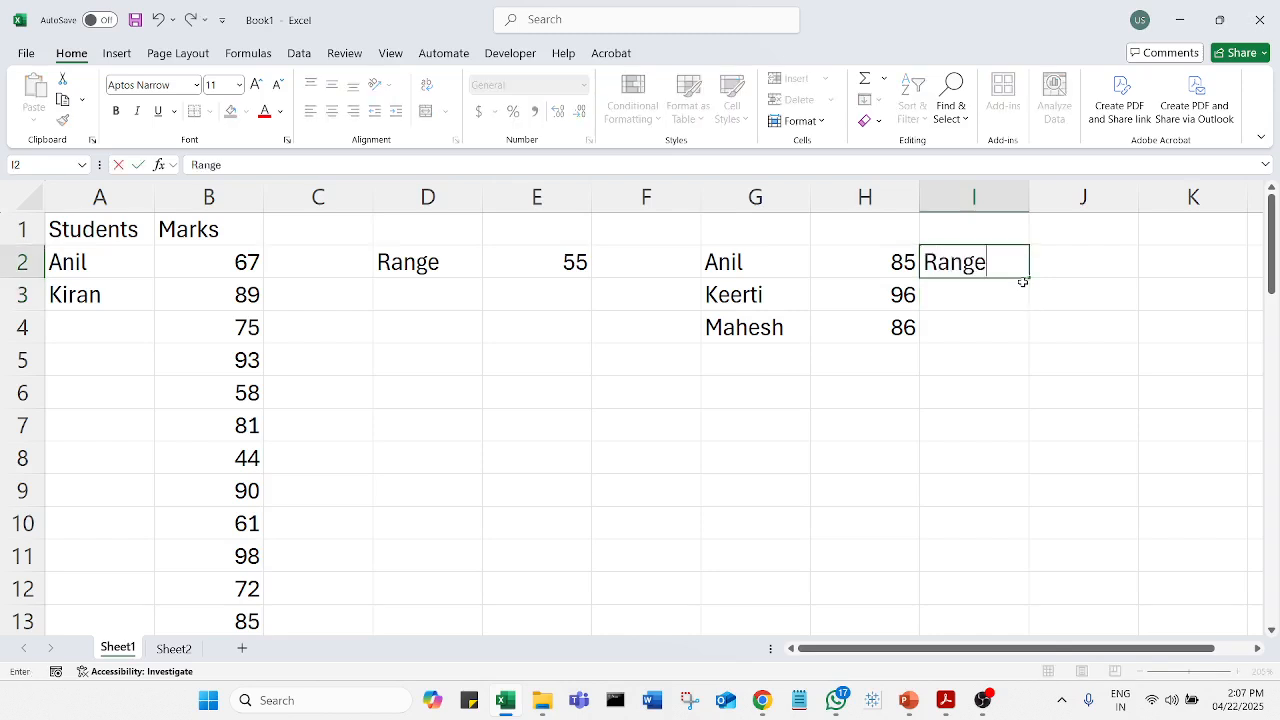
pyautogui.press('Tab')
# - Calculate the range of the small group's marks in J2 with the formula =MAX(H2:H4)-MIN(H2:H4)
pyautogui.write('=max')
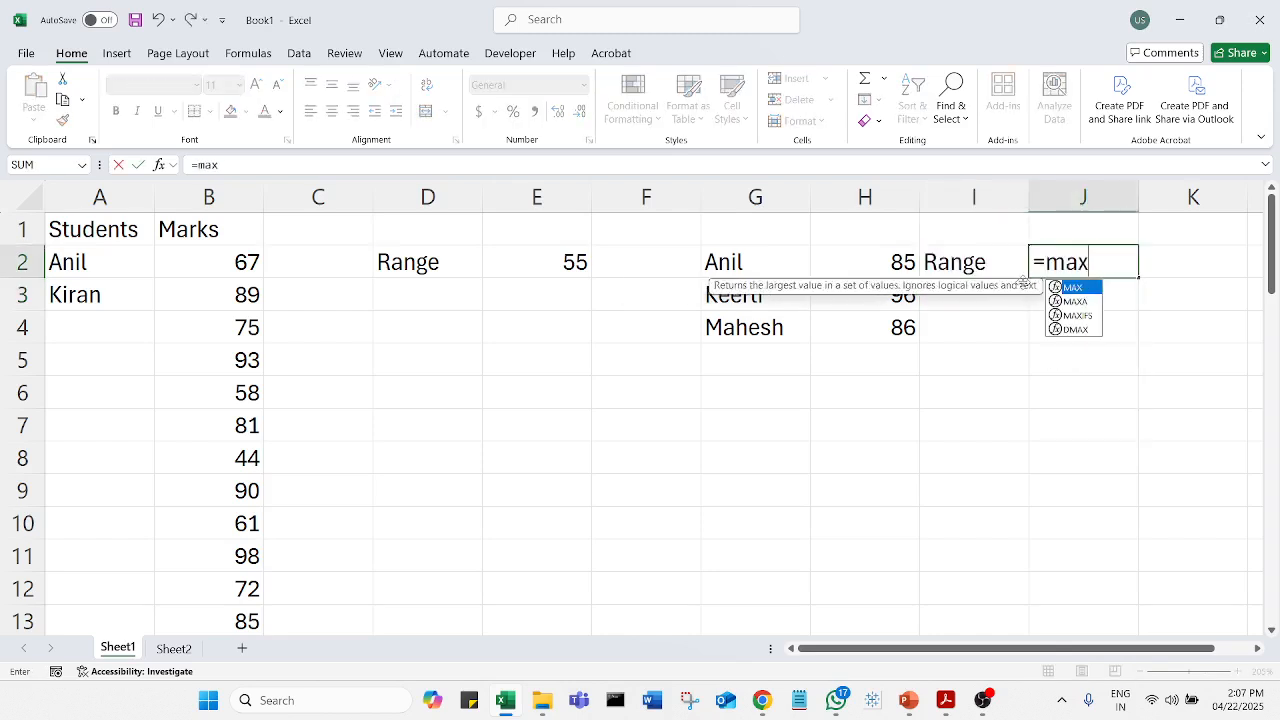
pyautogui.press('Tab')
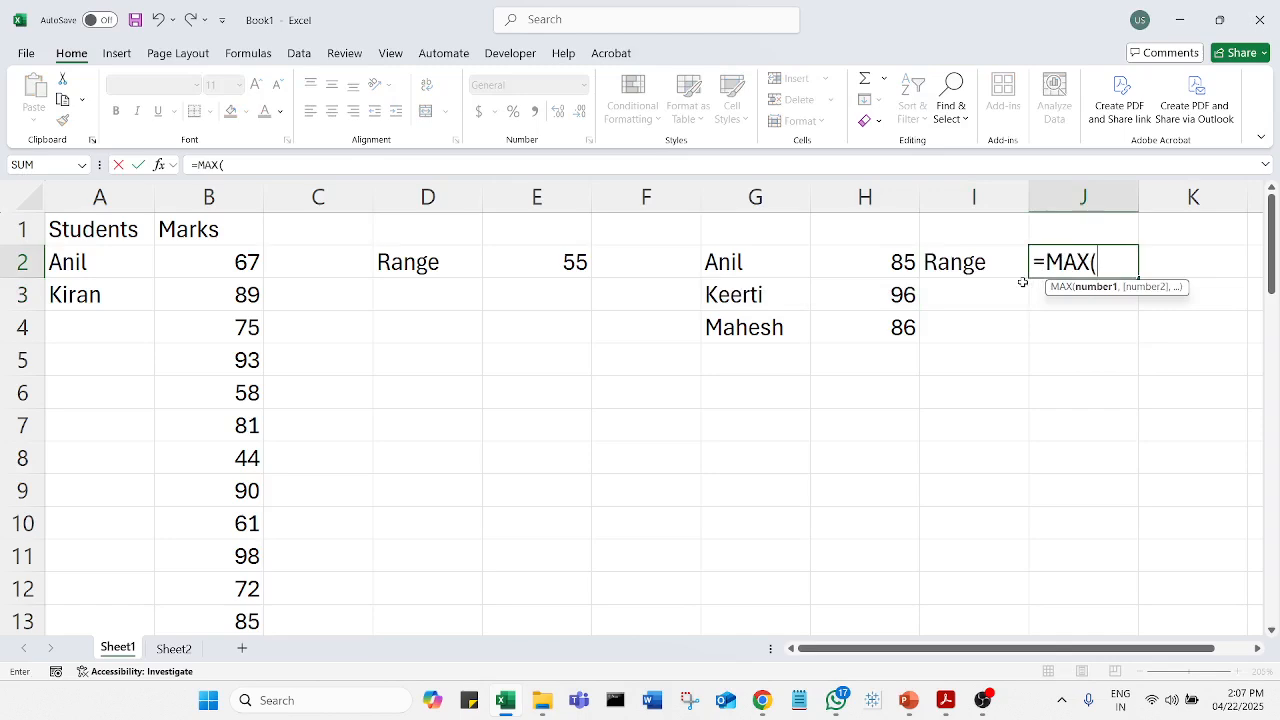
pyautogui.write('h')
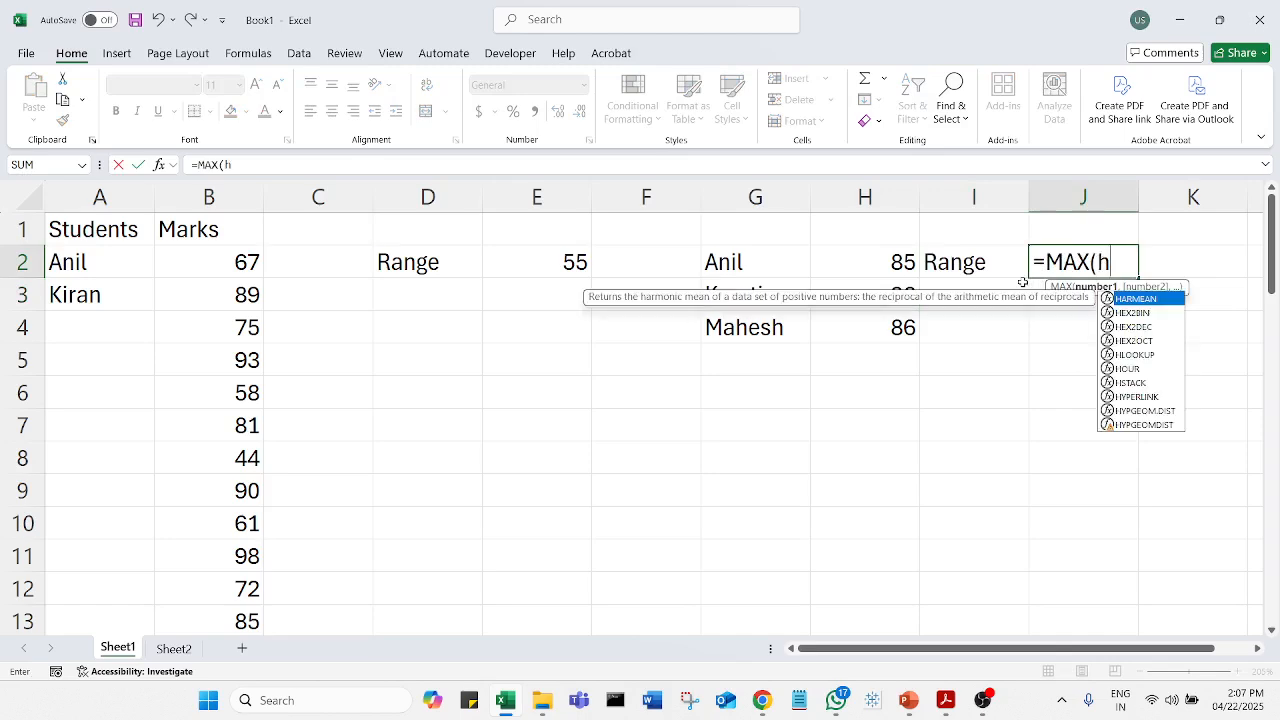
pyautogui.write('2:')
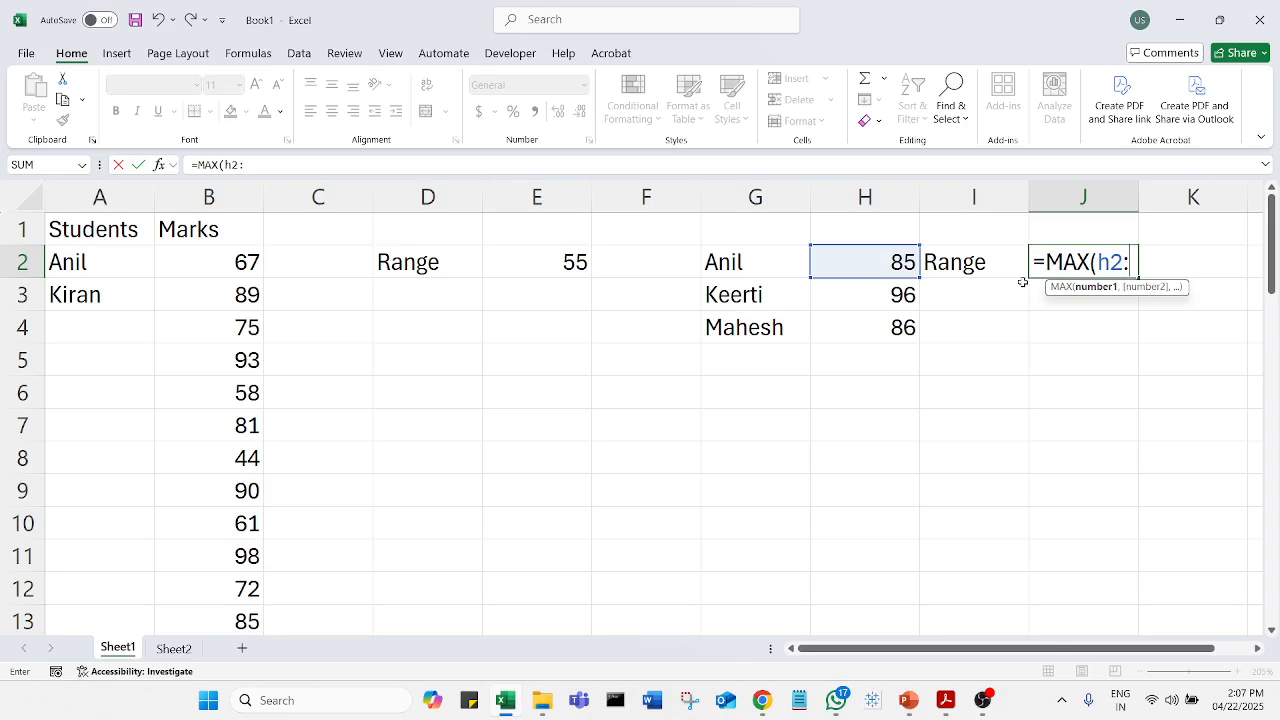
pyautogui.write('b')
pyautogui.press('BackSpace')
pyautogui.write('h')
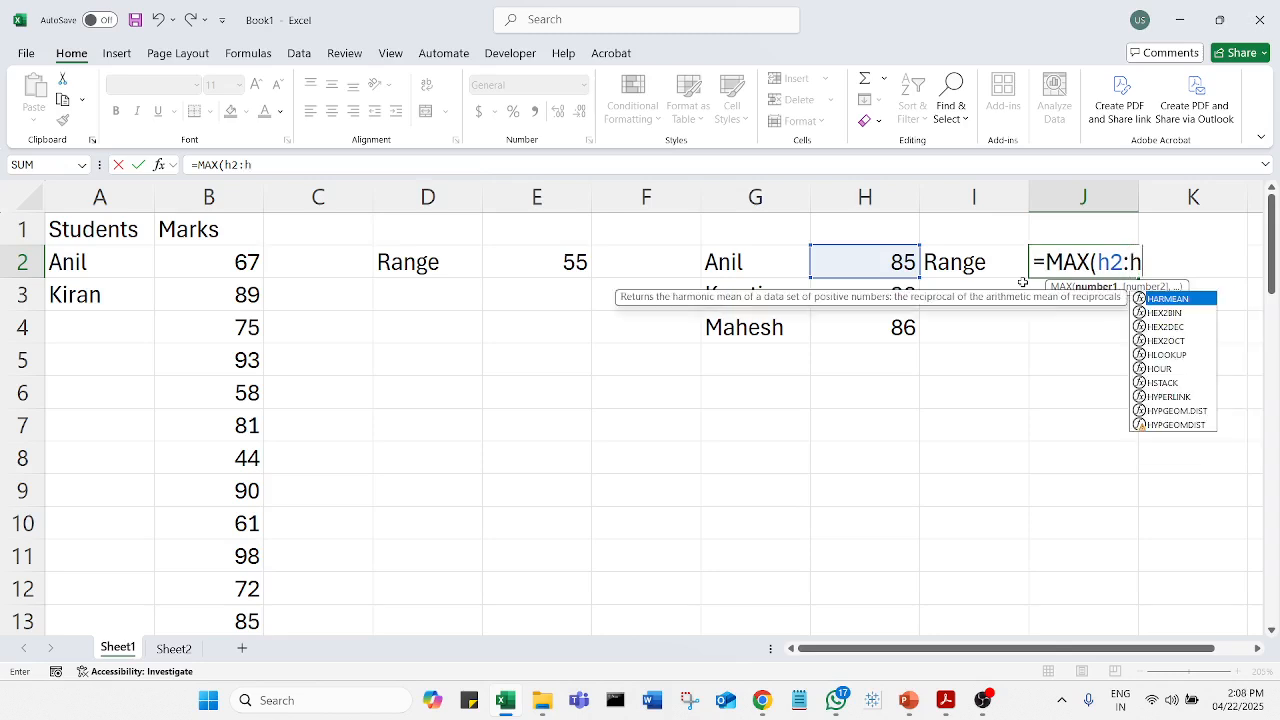
pyautogui.write('4')
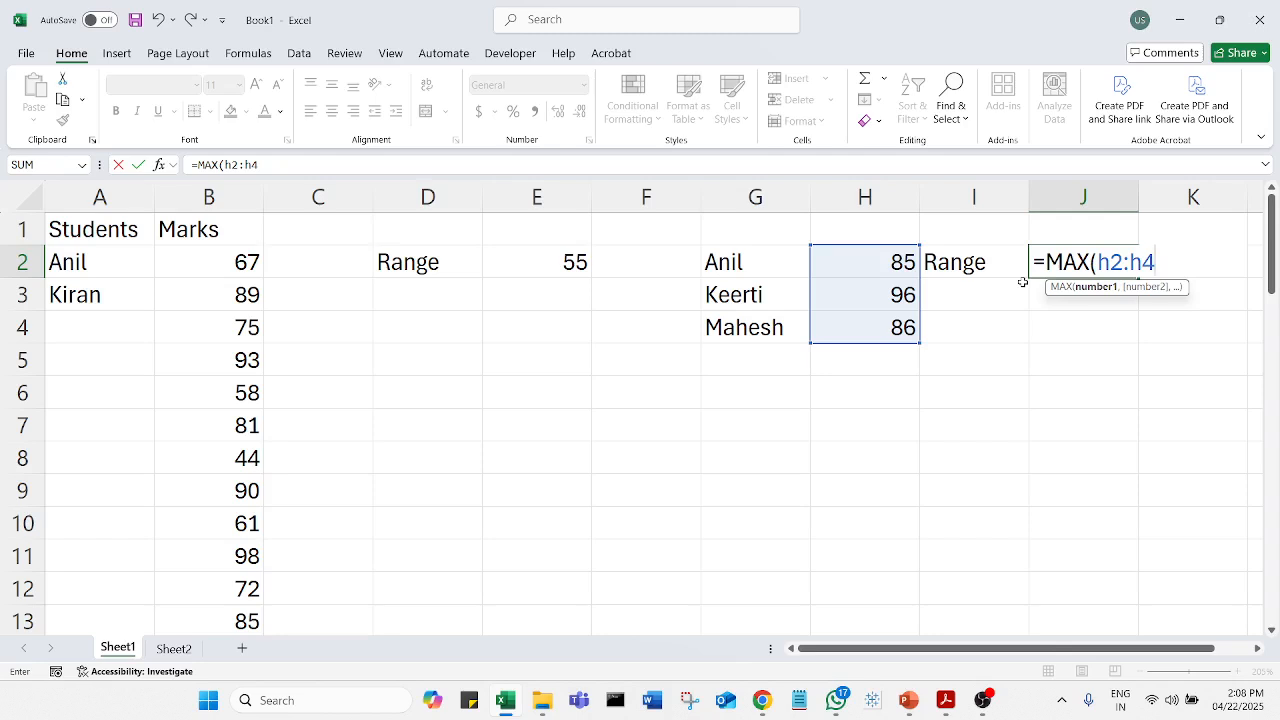
pyautogui.write(')-')
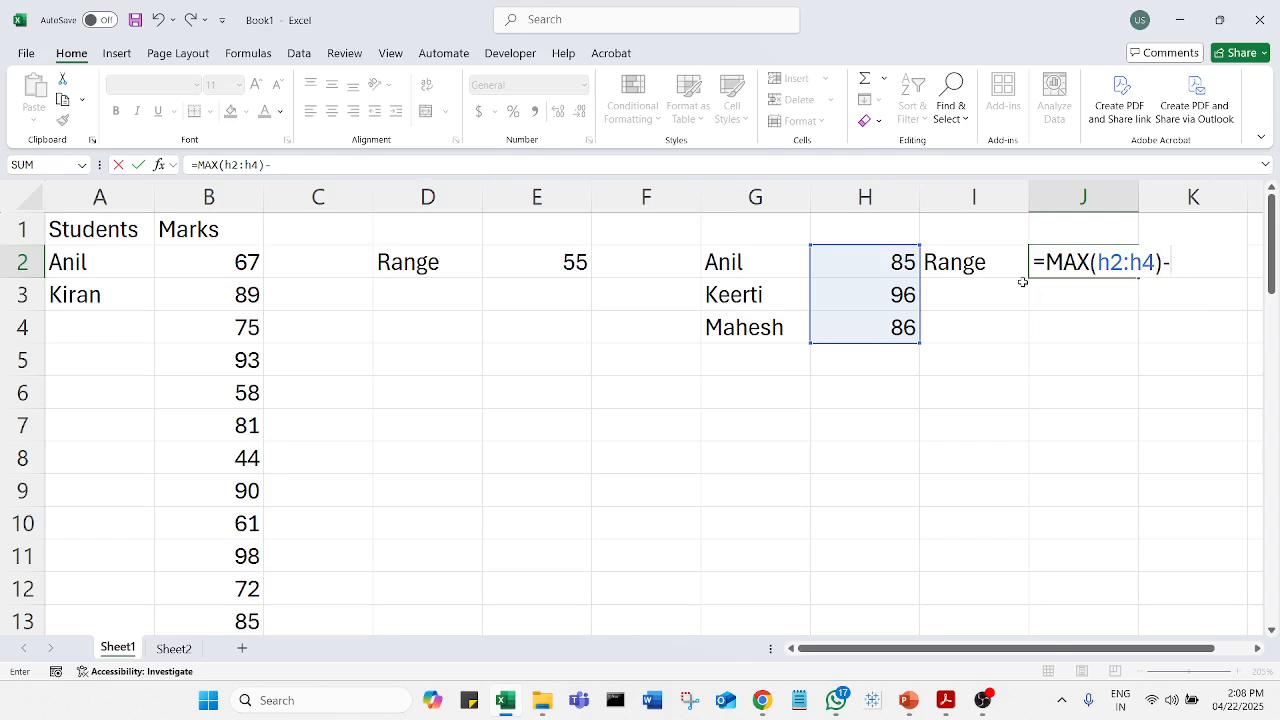
pyautogui.write('min(')
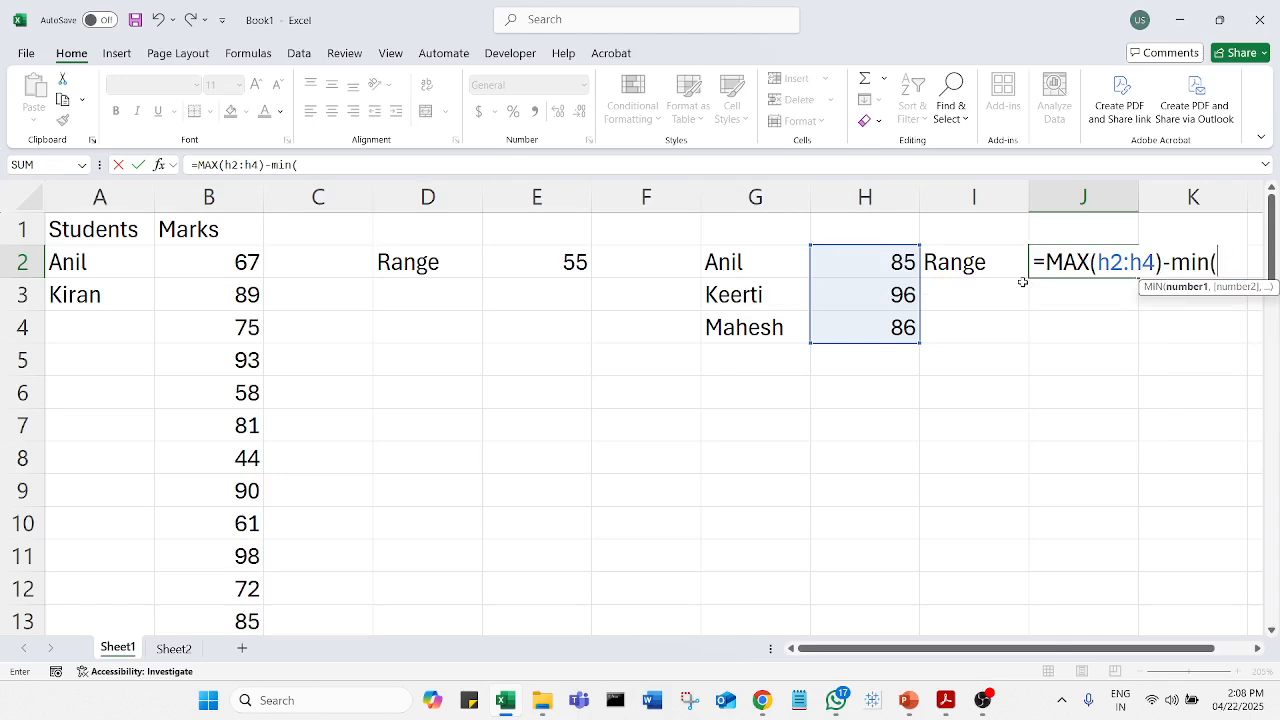
pyautogui.press('Return')
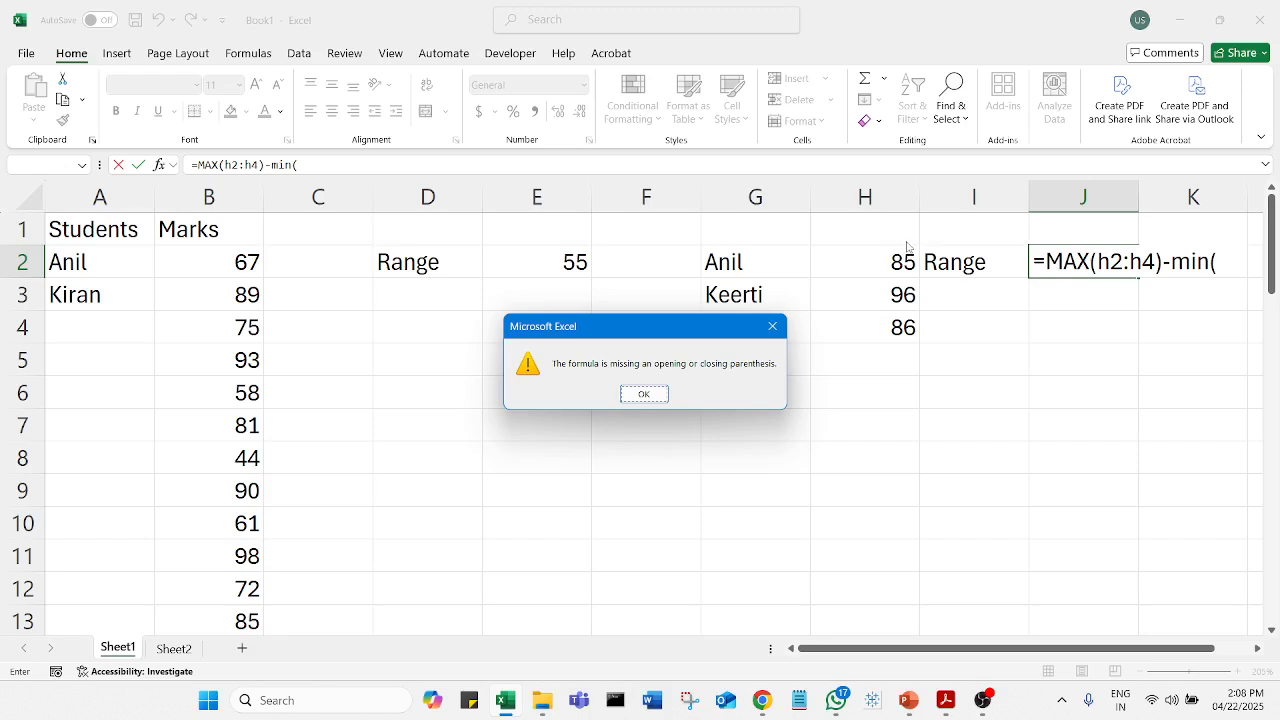
pyautogui.click(648, 394)
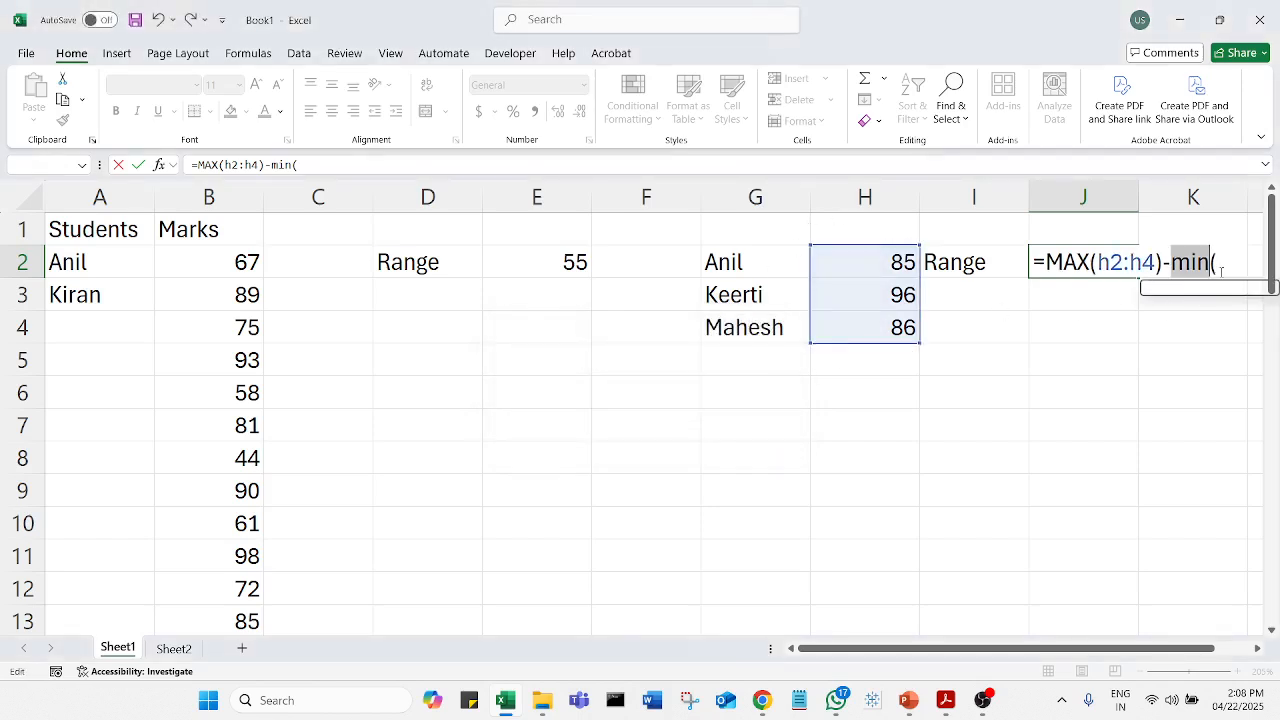
pyautogui.write('h')
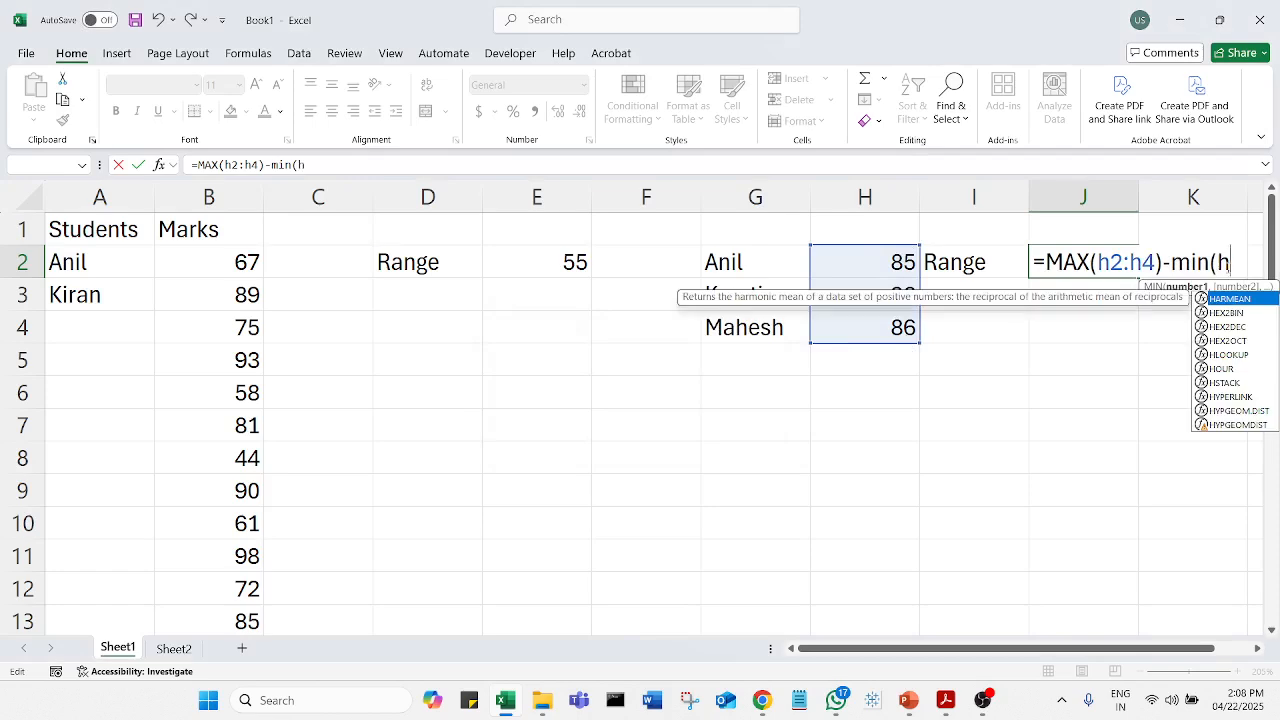
pyautogui.write('2:h4)')
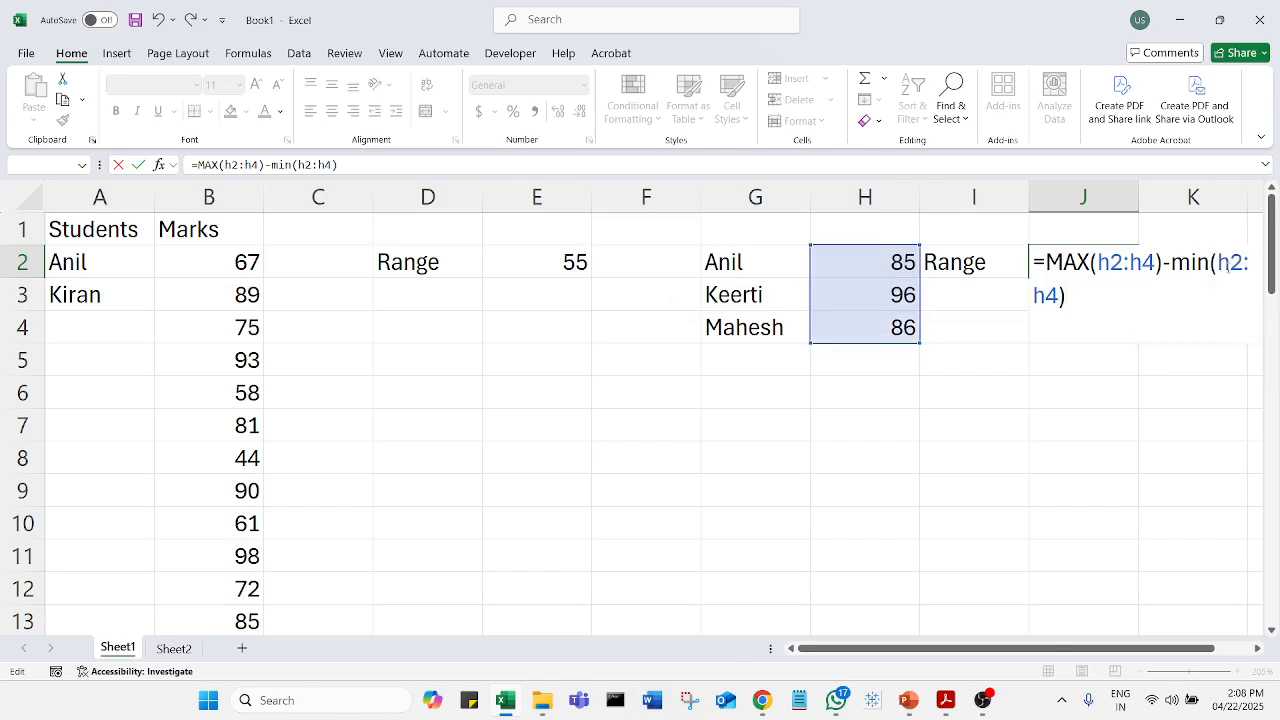
pyautogui.press('Return')
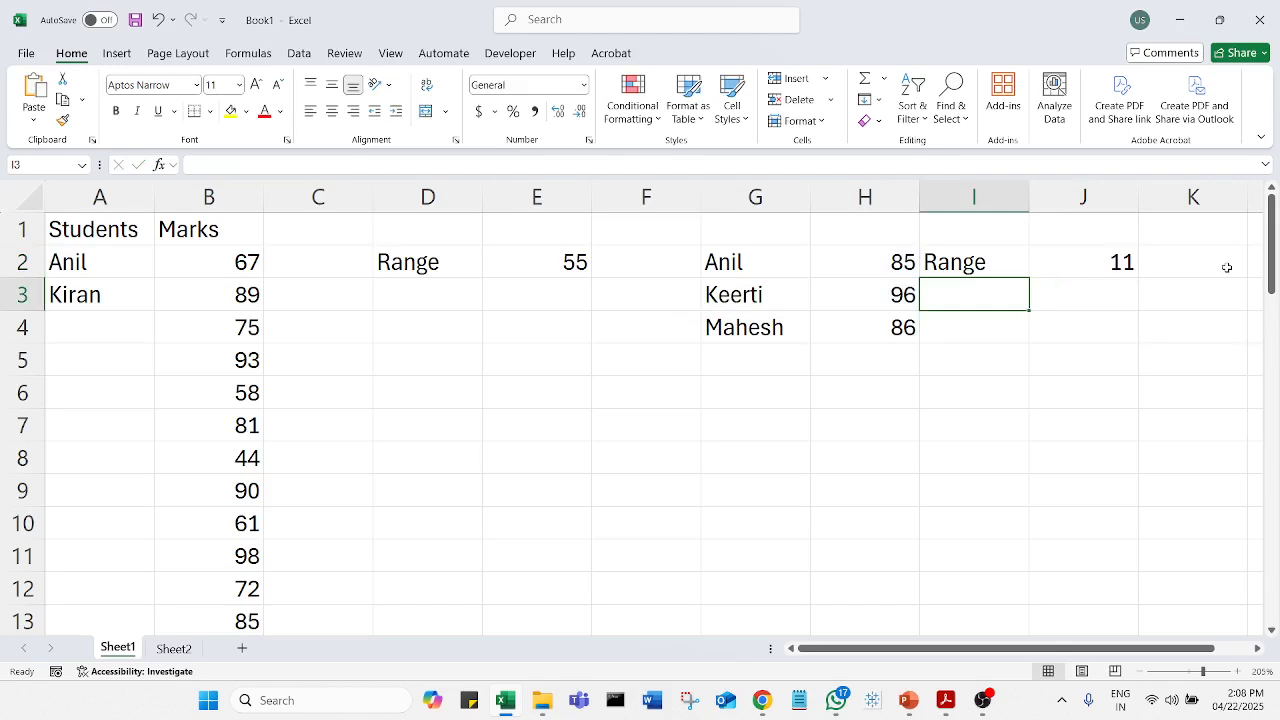
# - Switch to the PowerPoint slide show, advance to the Range diagram slide, reveal its bullet point, and return to Excel
pyautogui.click(522, 261)
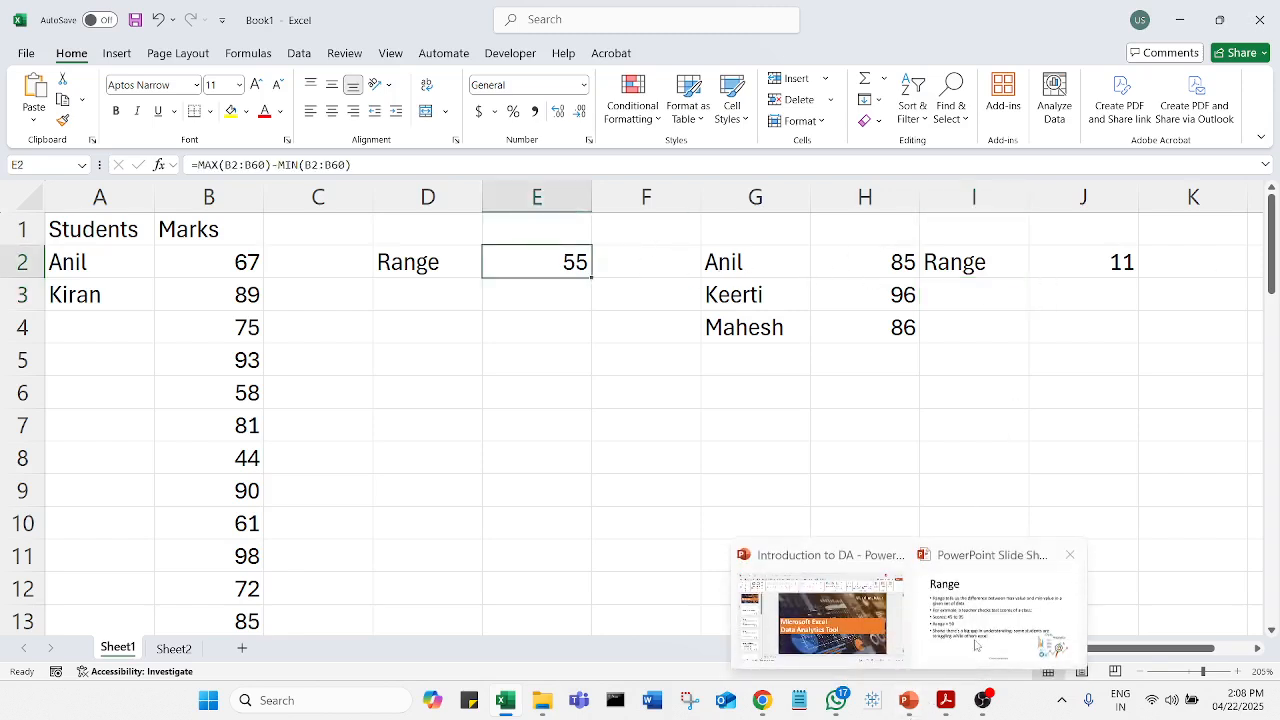
pyautogui.click(1000, 640)
pyautogui.click(701, 530)
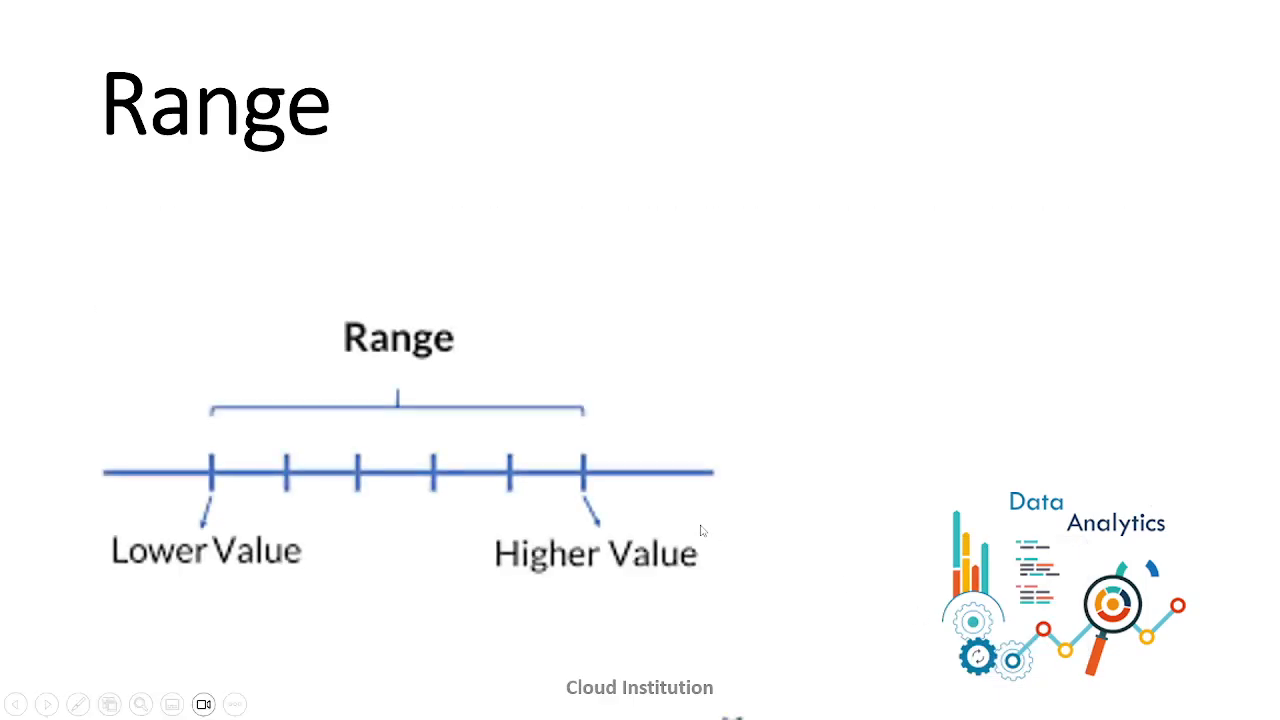
pyautogui.click(701, 530)
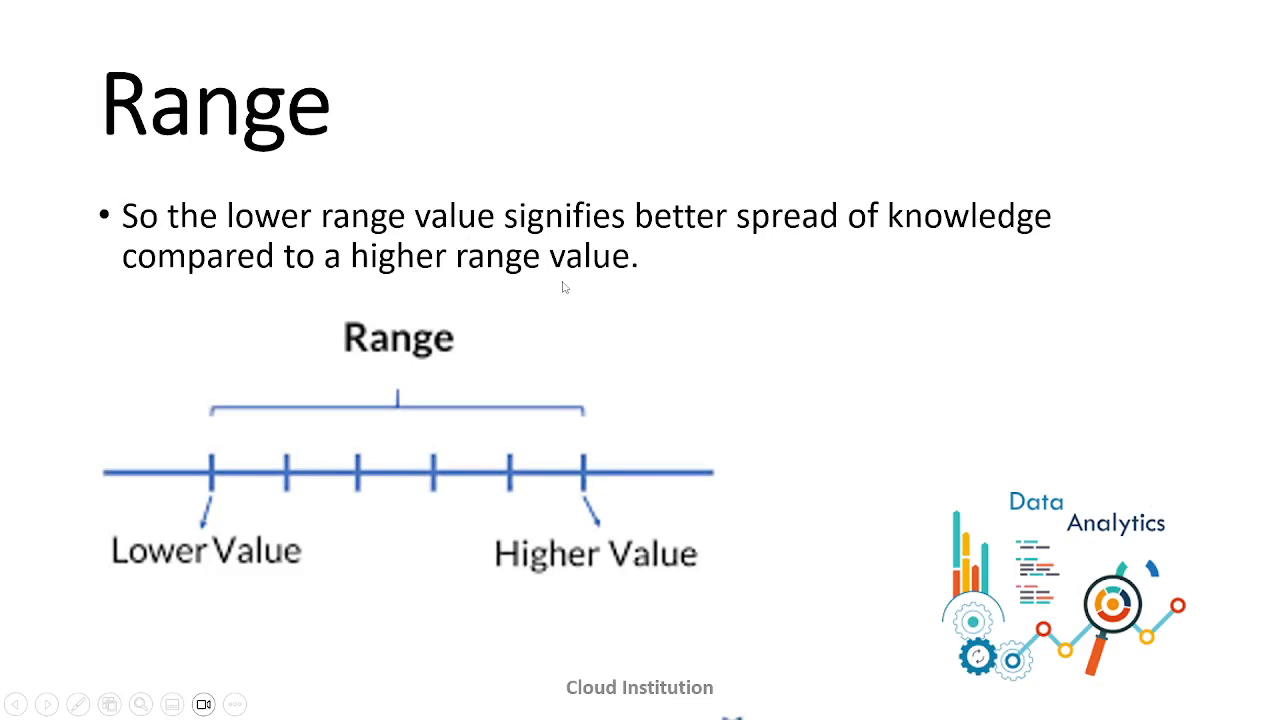
pyautogui.hotkey('alt', 'Tab')
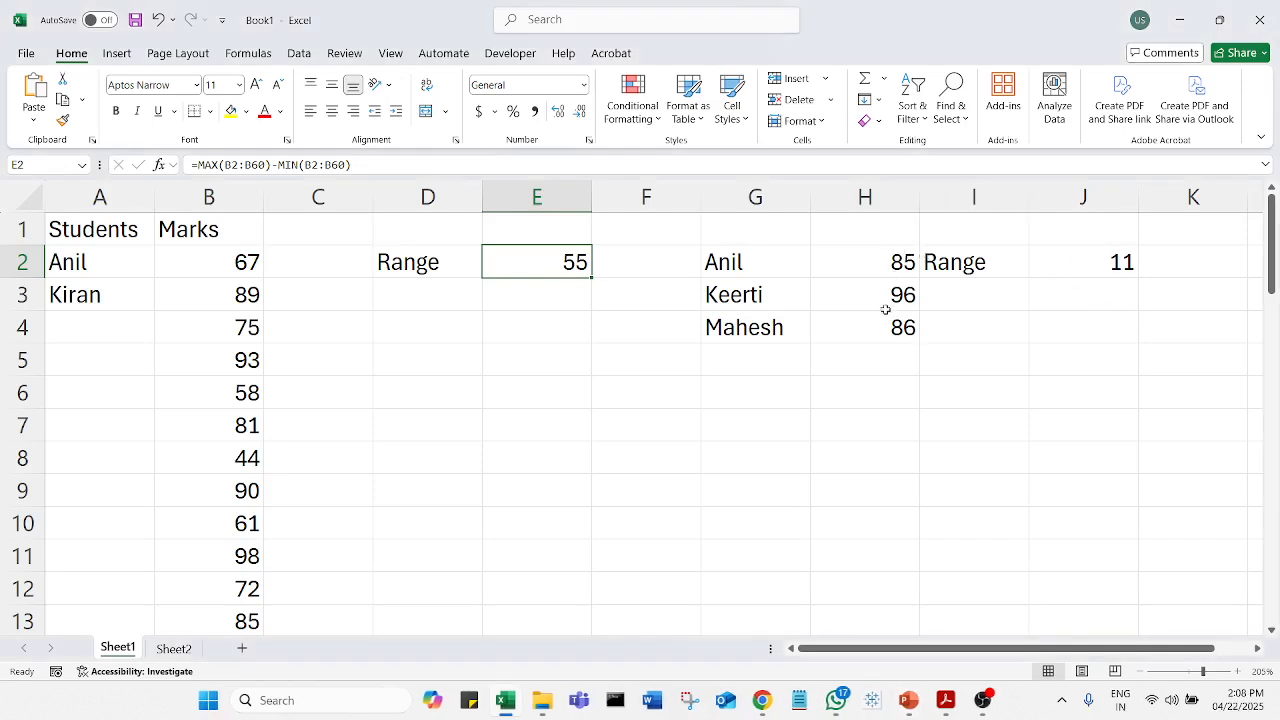
# - Compare the small group's entries with the range formula in E2 and look through the marks in column B
pyautogui.click(790, 265)
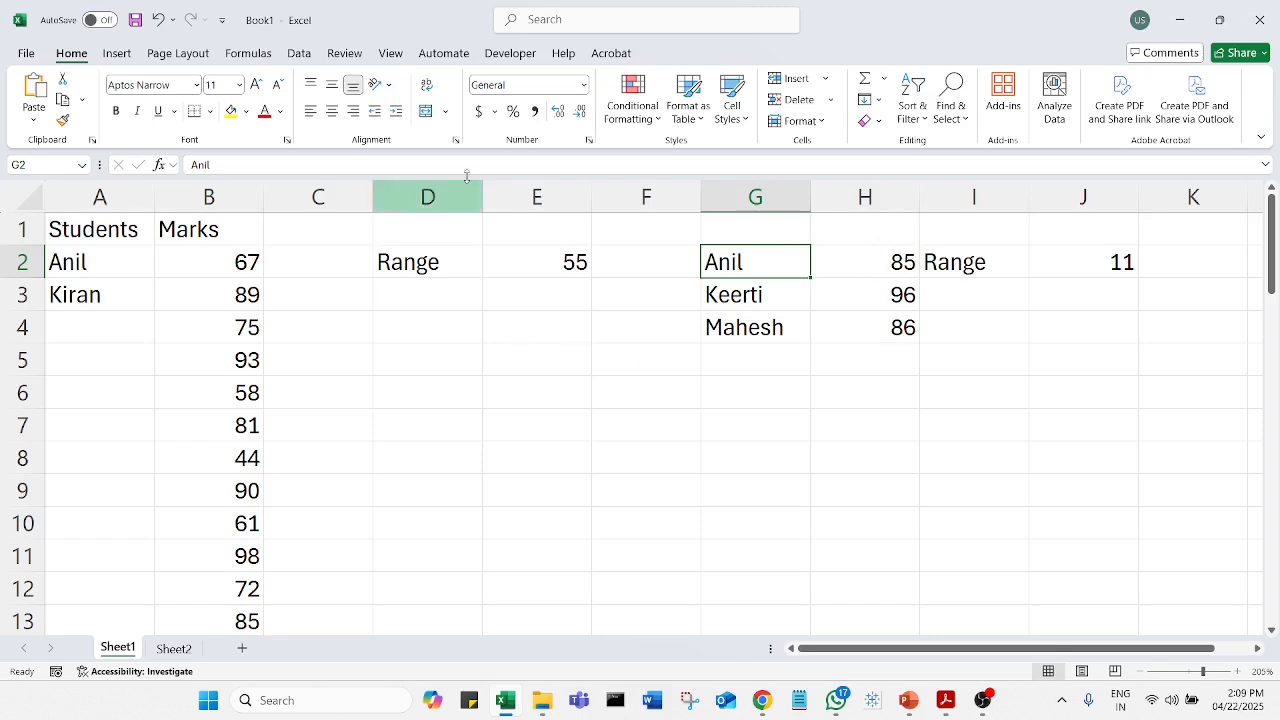
pyautogui.click(543, 264)
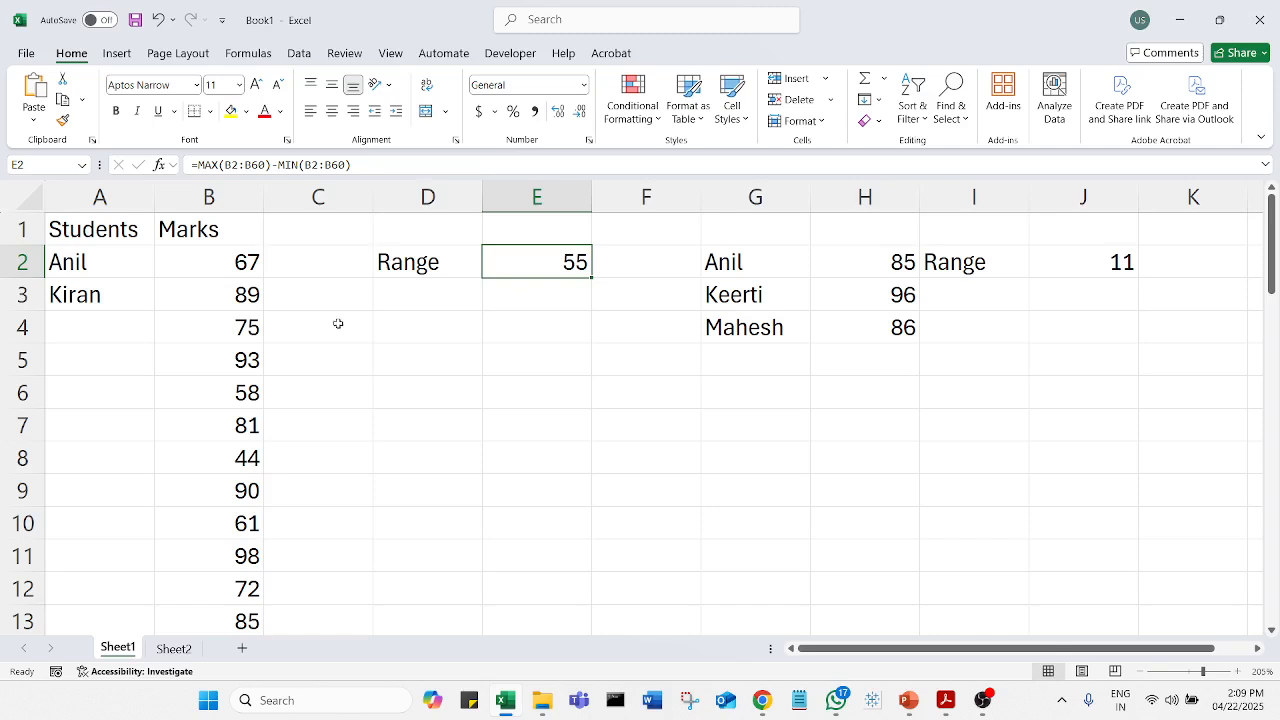
pyautogui.click(250, 362)
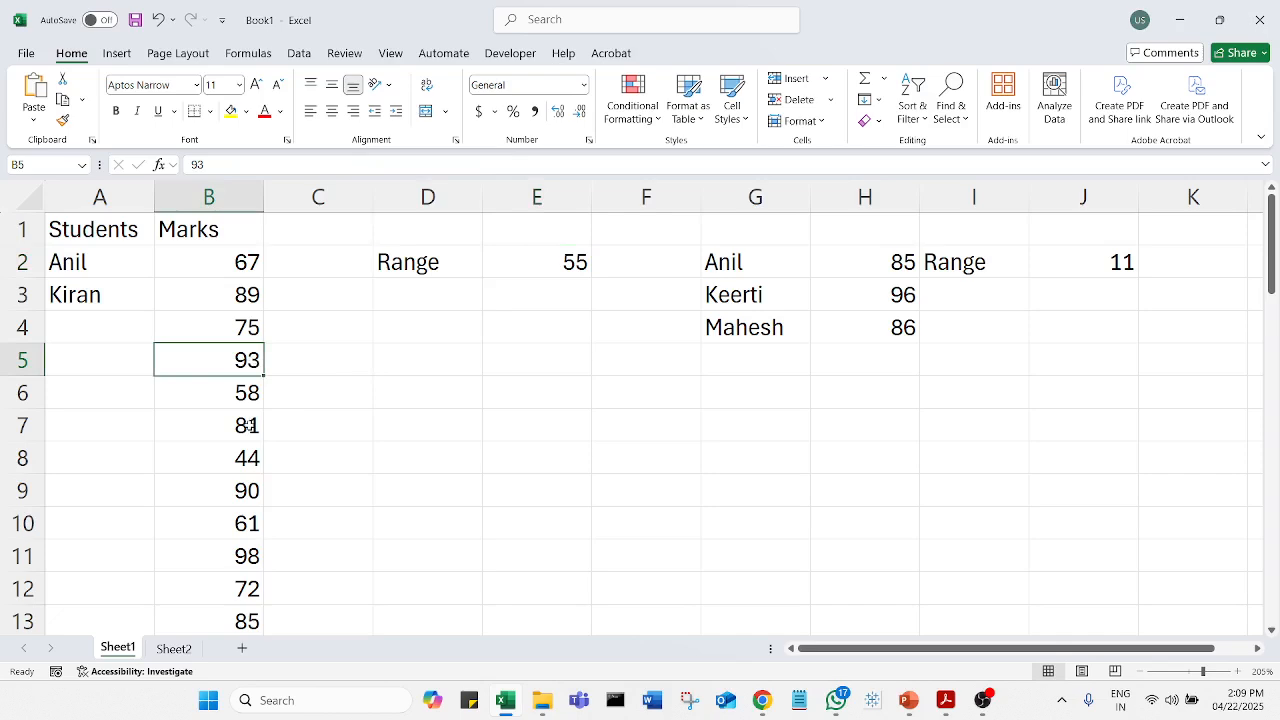
pyautogui.scroll(-2, 249, 426)
pyautogui.scroll(-2, 249, 426)
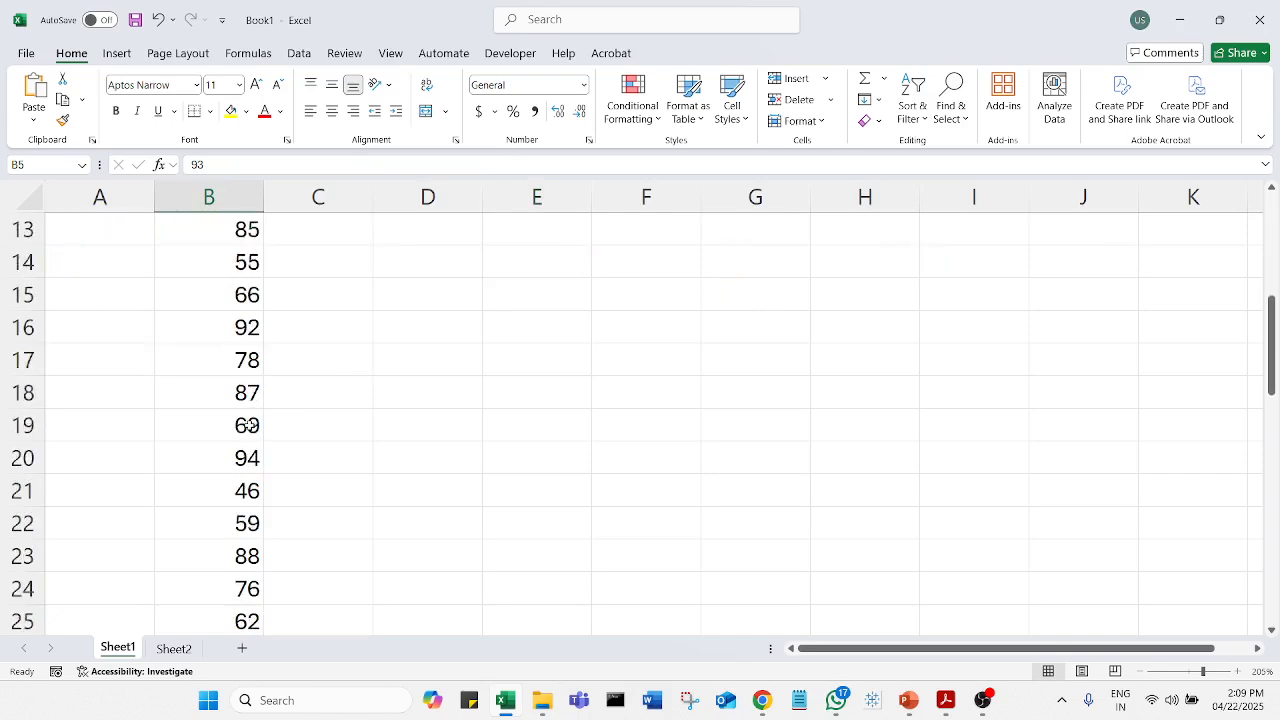
pyautogui.scroll(4, 249, 426)
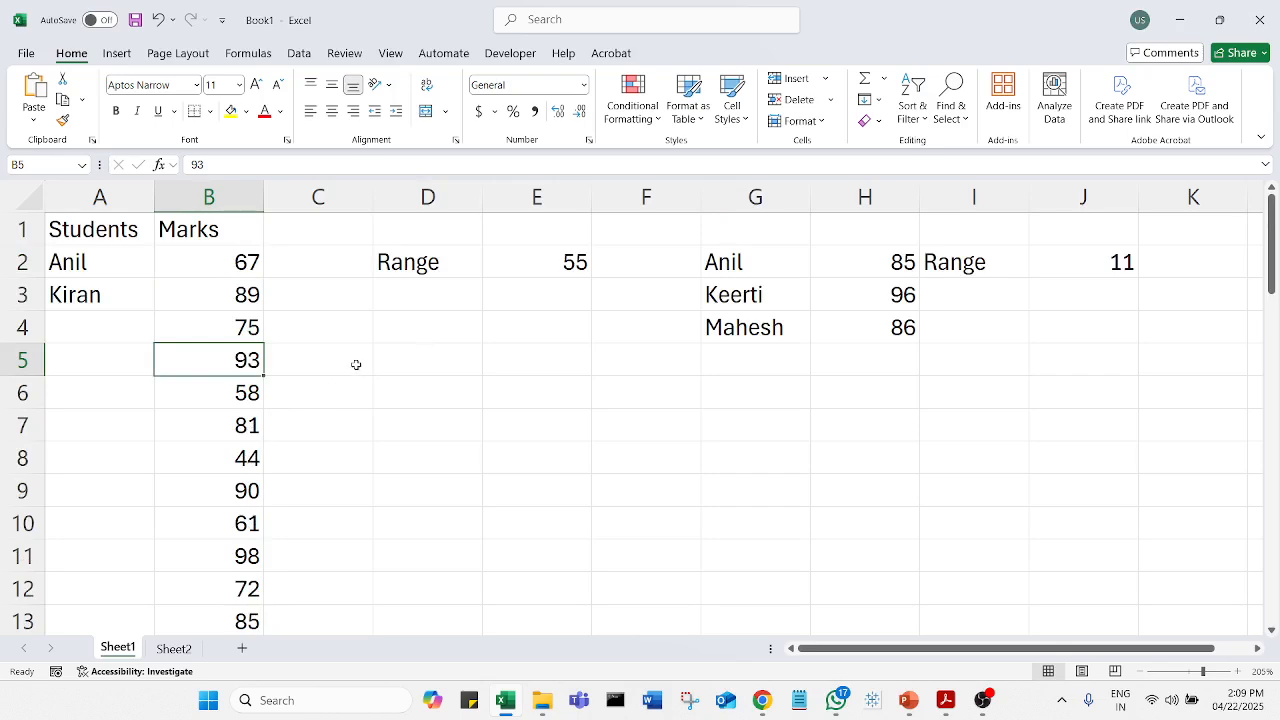
# - Find the lowest mark of the full list by entering =MIN(B2:B60) in cell D5
pyautogui.click(444, 356)
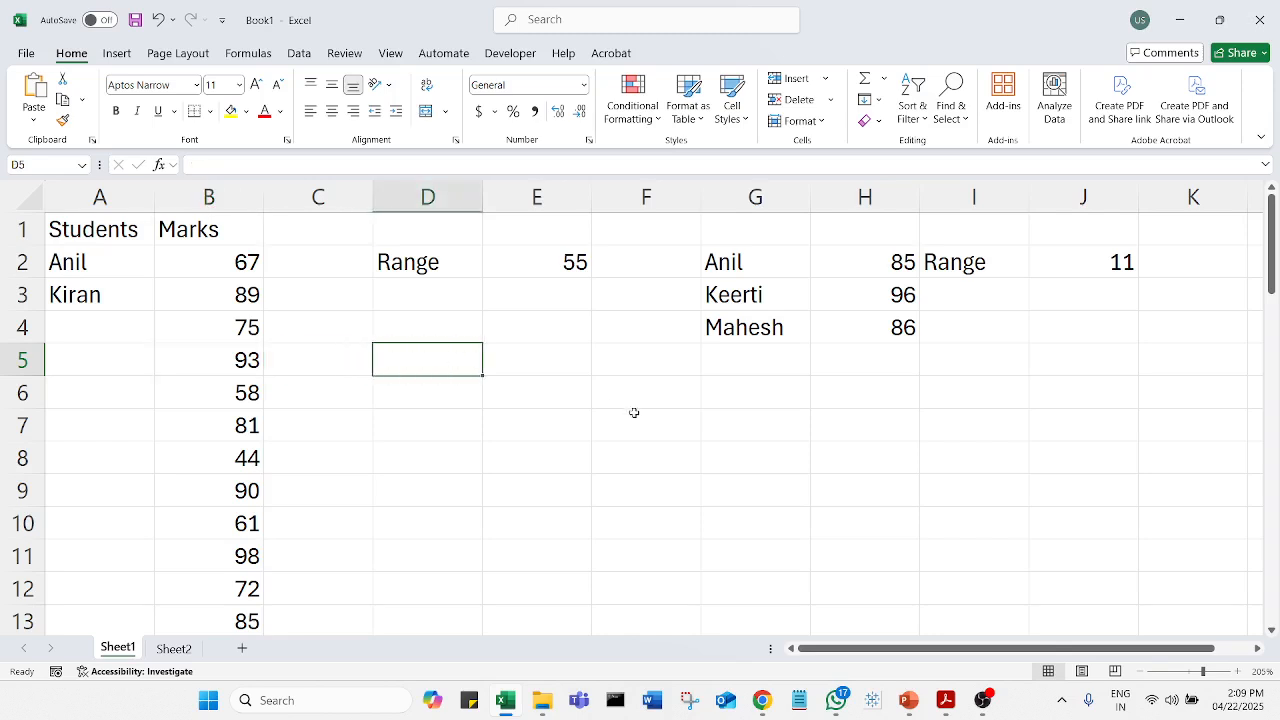
pyautogui.write('=m')
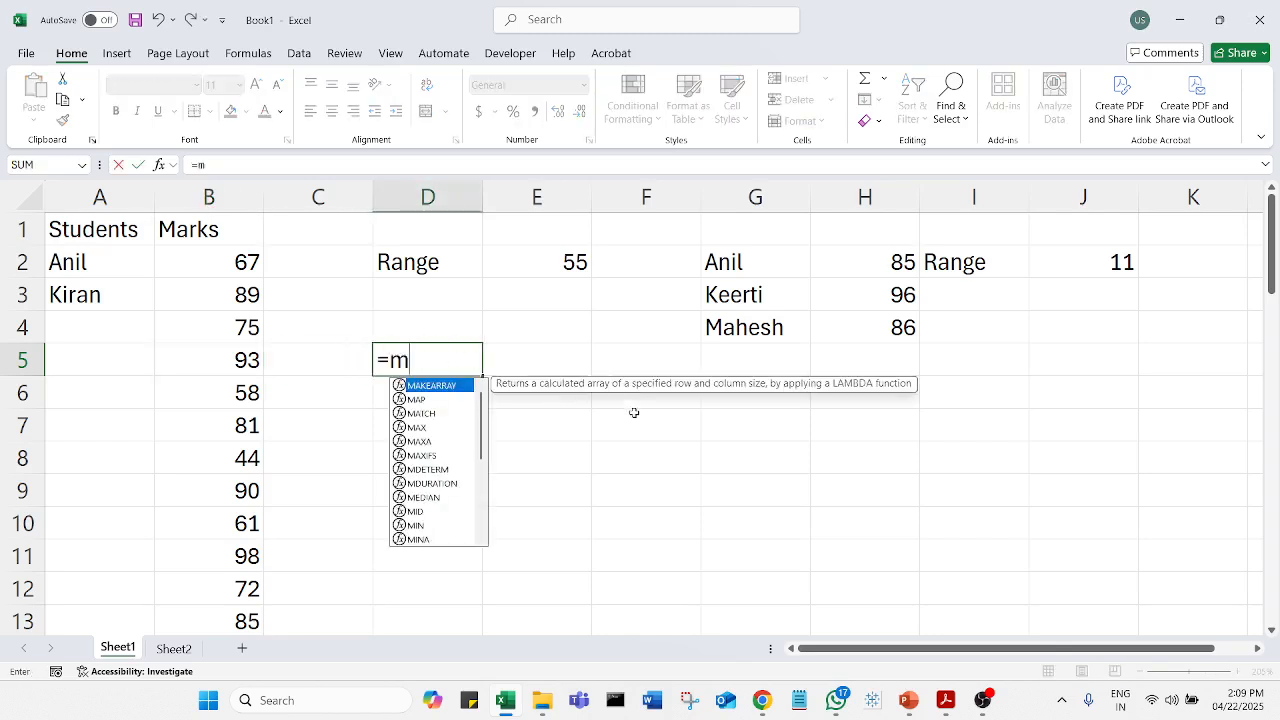
pyautogui.write('in')
pyautogui.press('Tab')
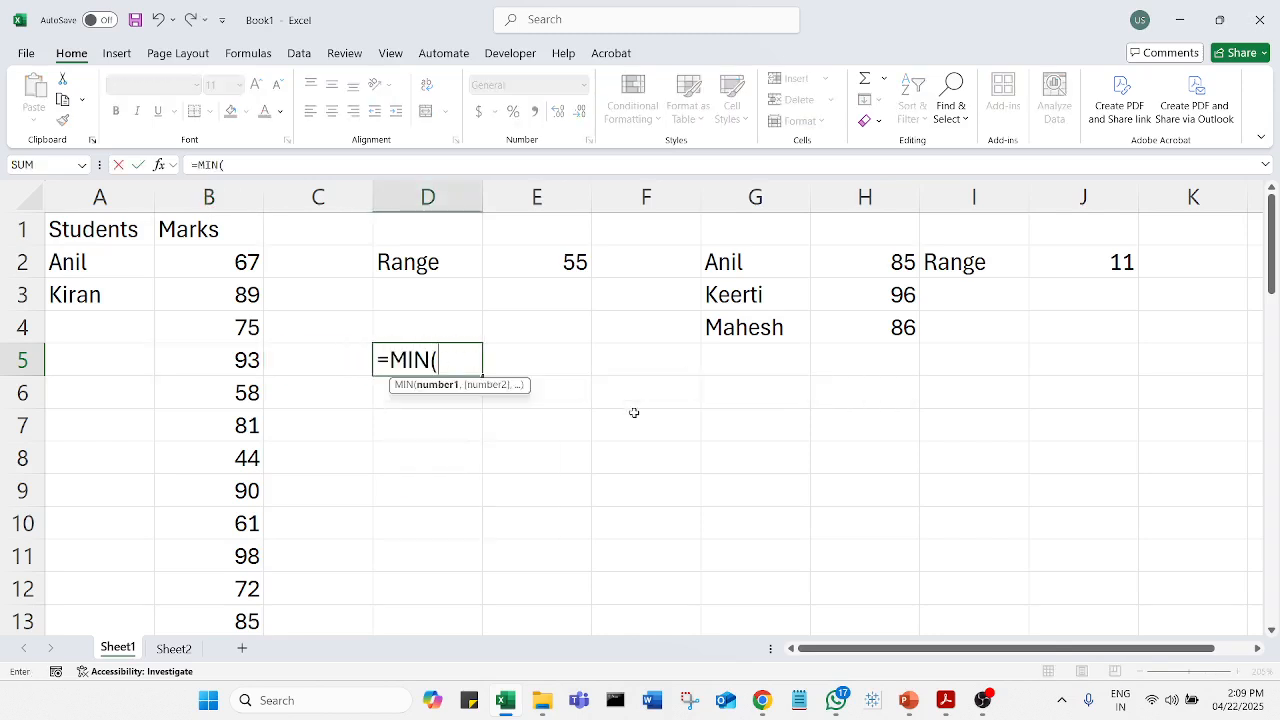
pyautogui.write('b2:b60')
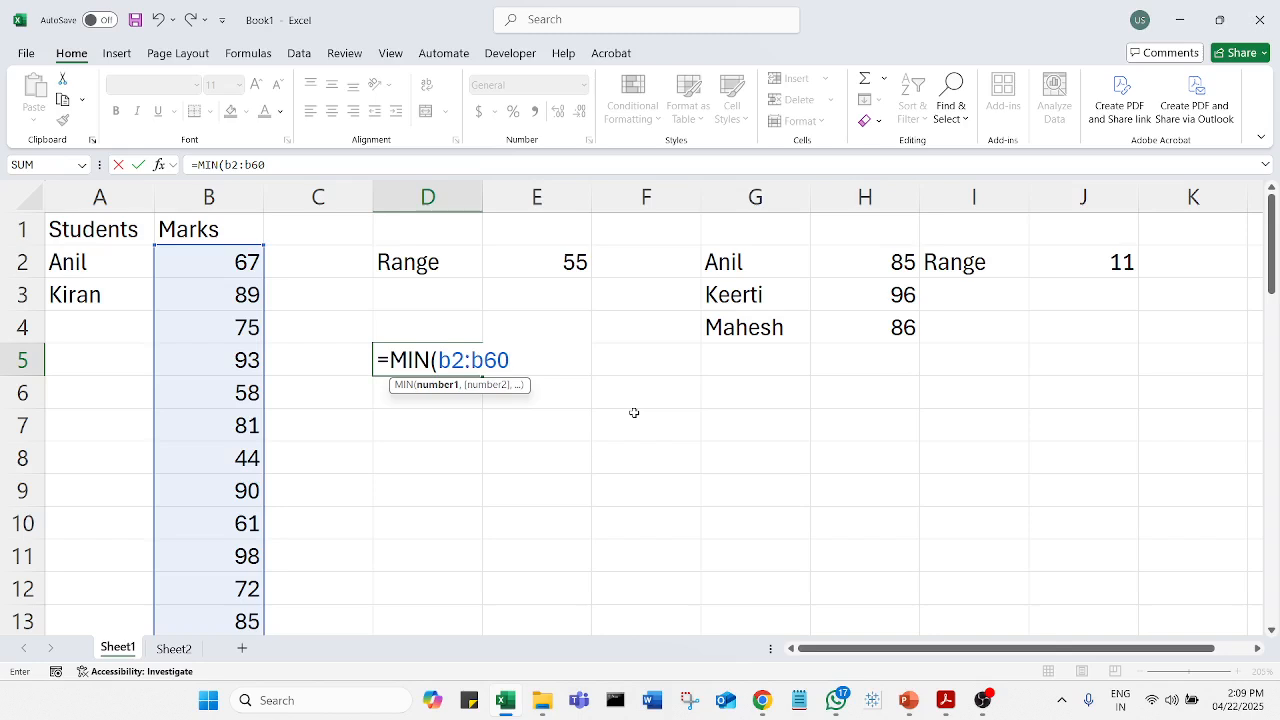
pyautogui.write(')')
pyautogui.press('Return')
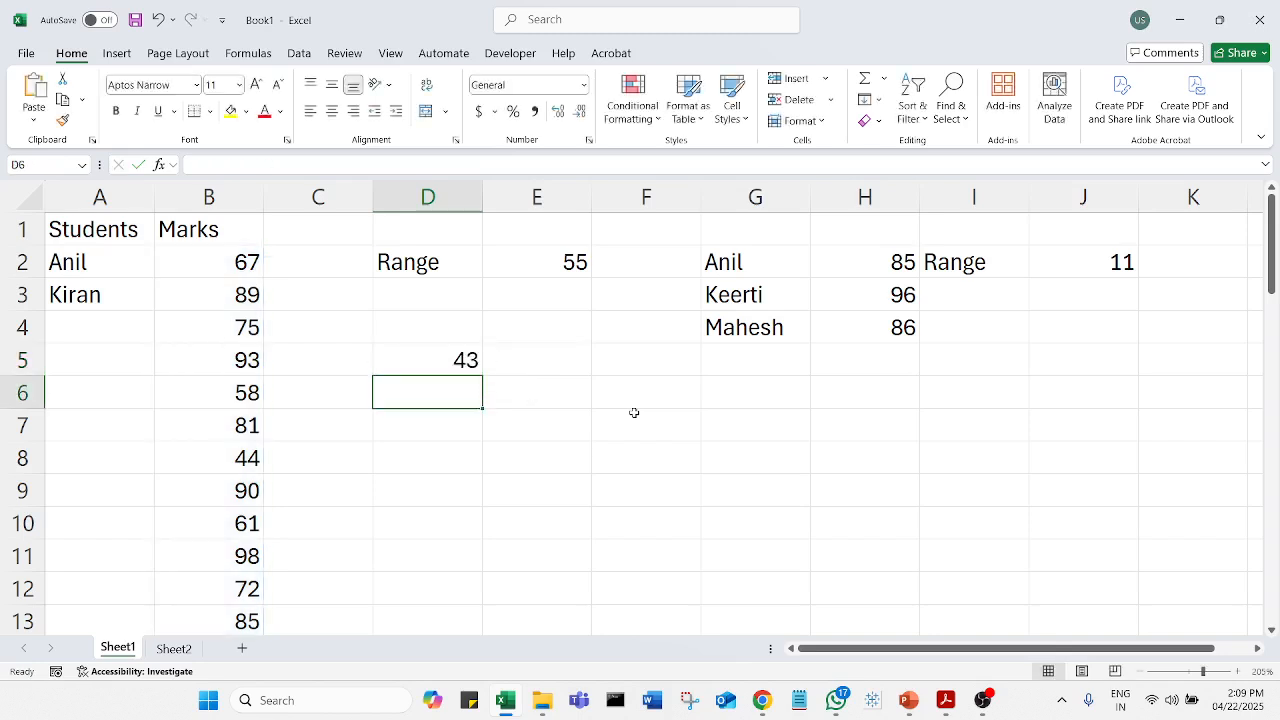
# - Find the highest mark of the full list by entering =MAX(B2:B60) in cell D6
pyautogui.click(438, 360)
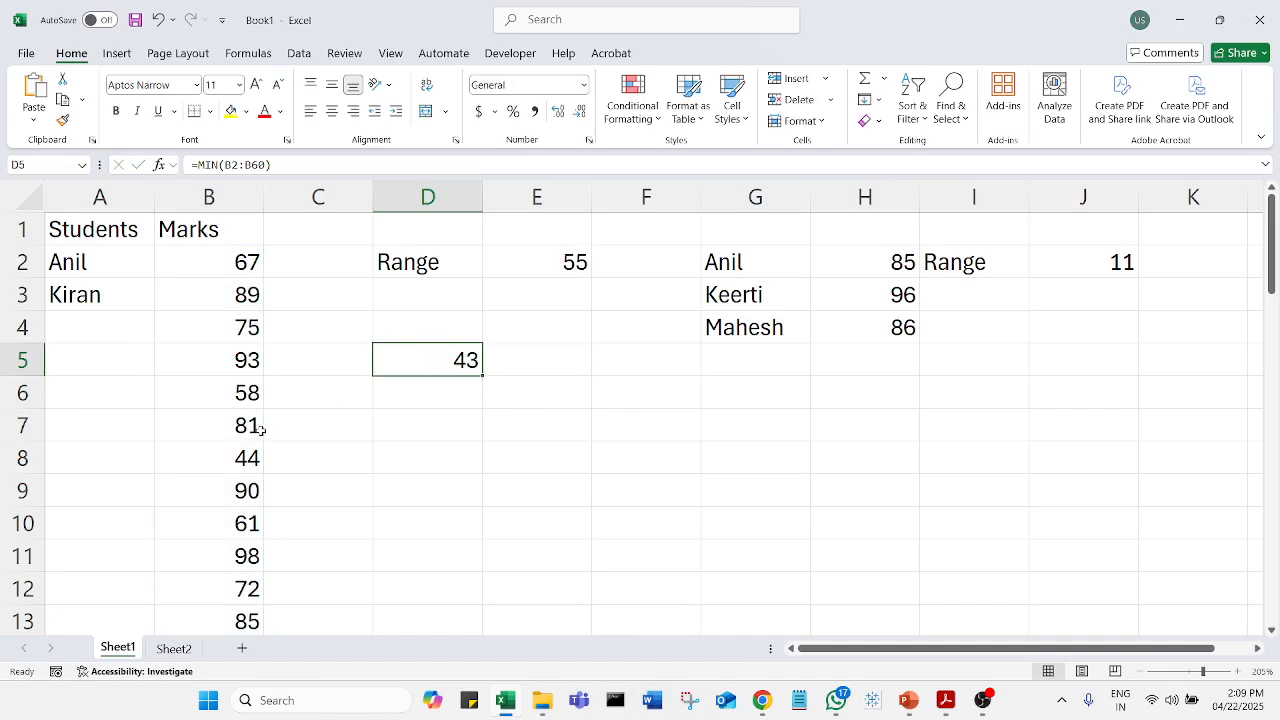
pyautogui.click(426, 394)
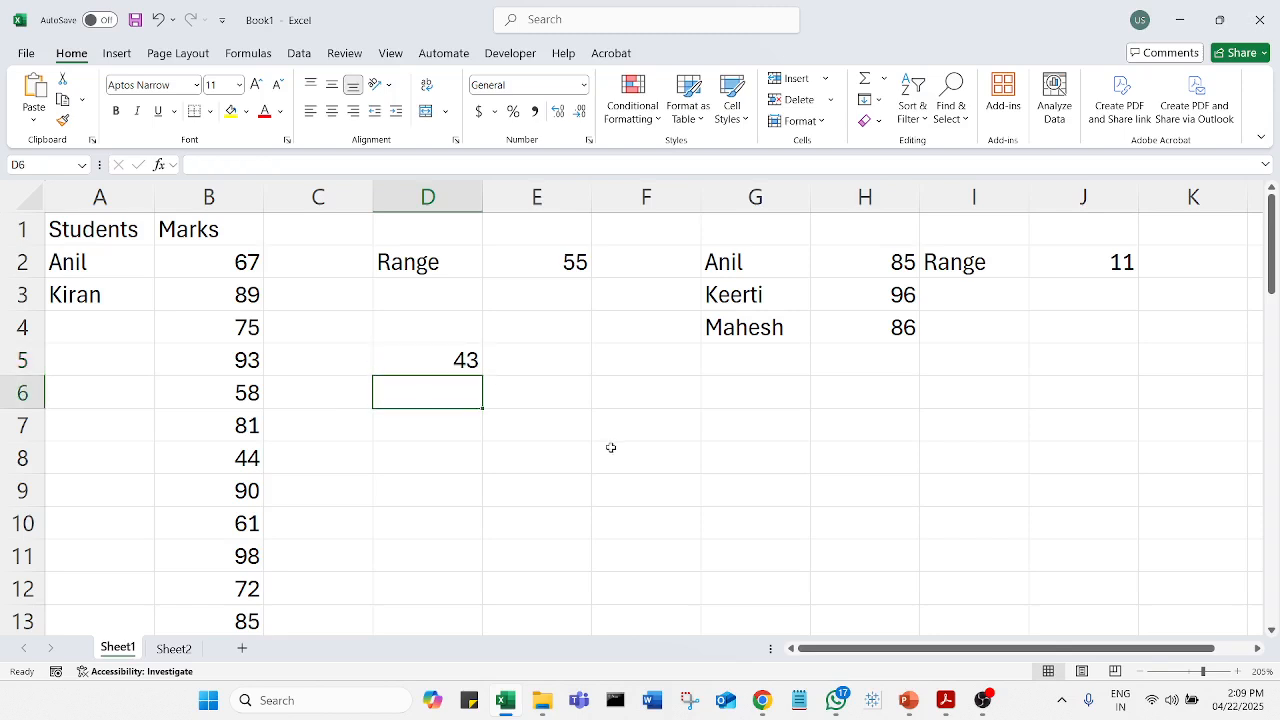
pyautogui.write('=max')
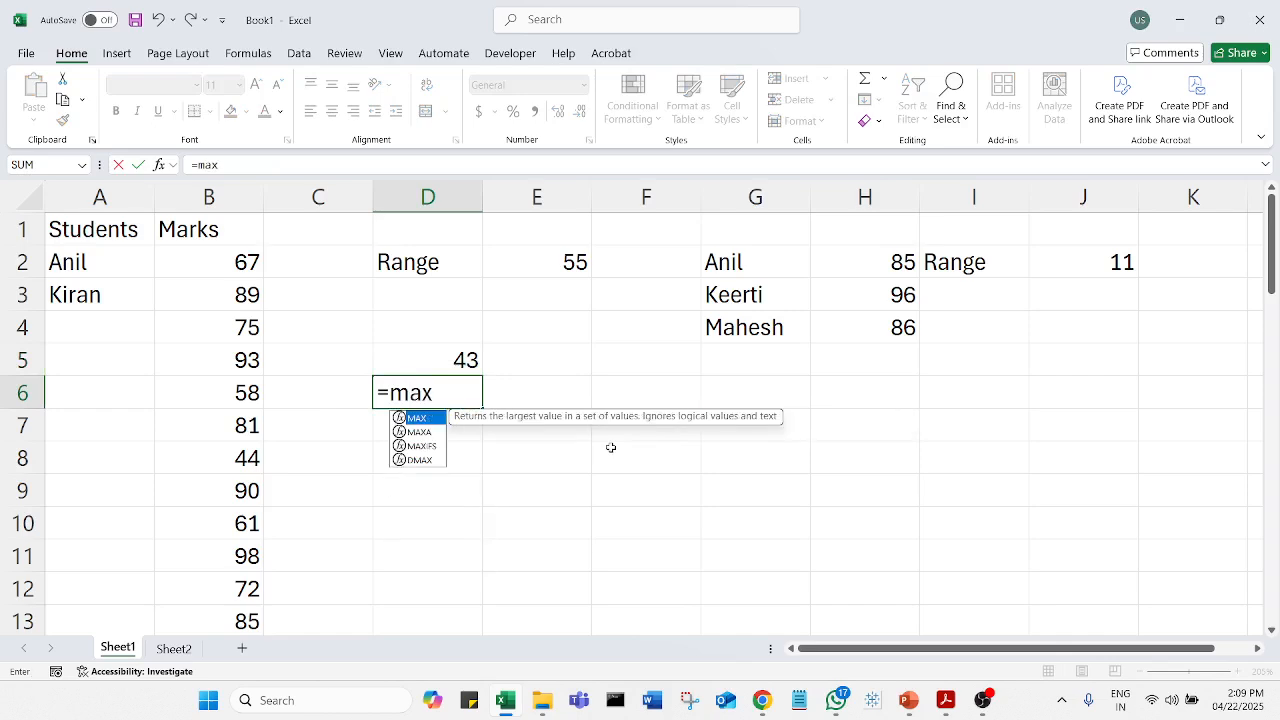
pyautogui.press('Tab')
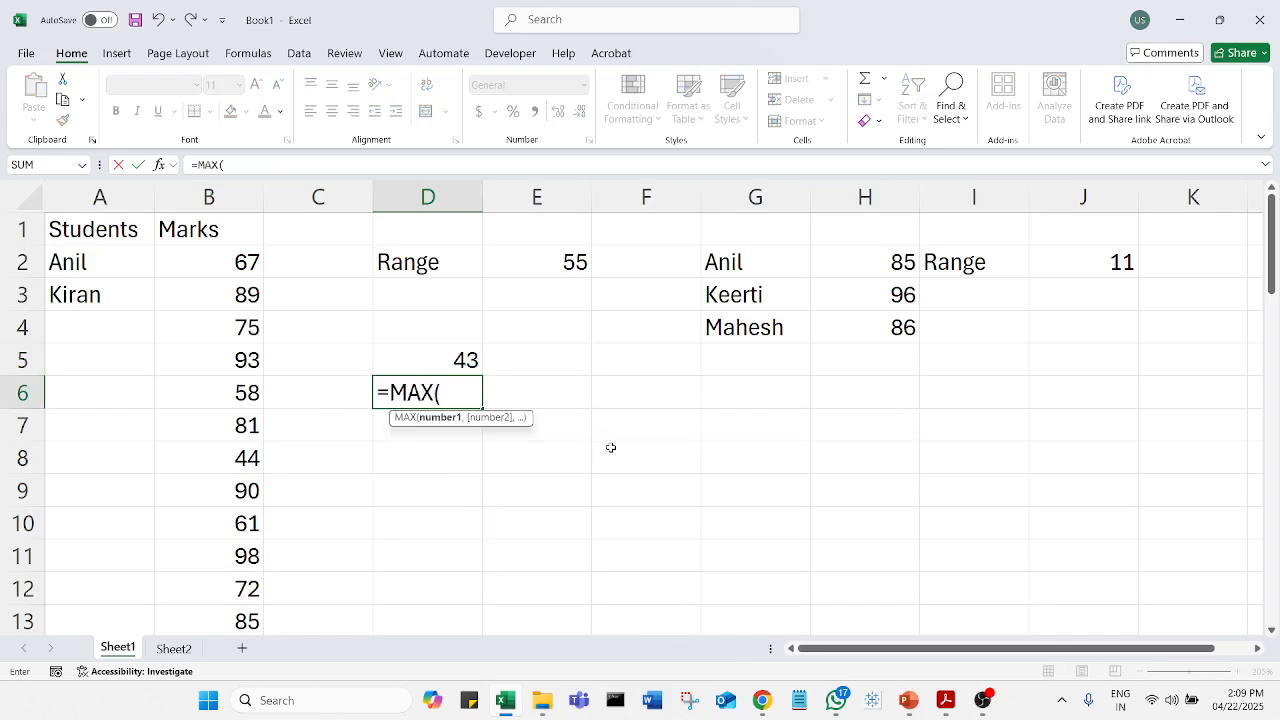
pyautogui.write('b2:')
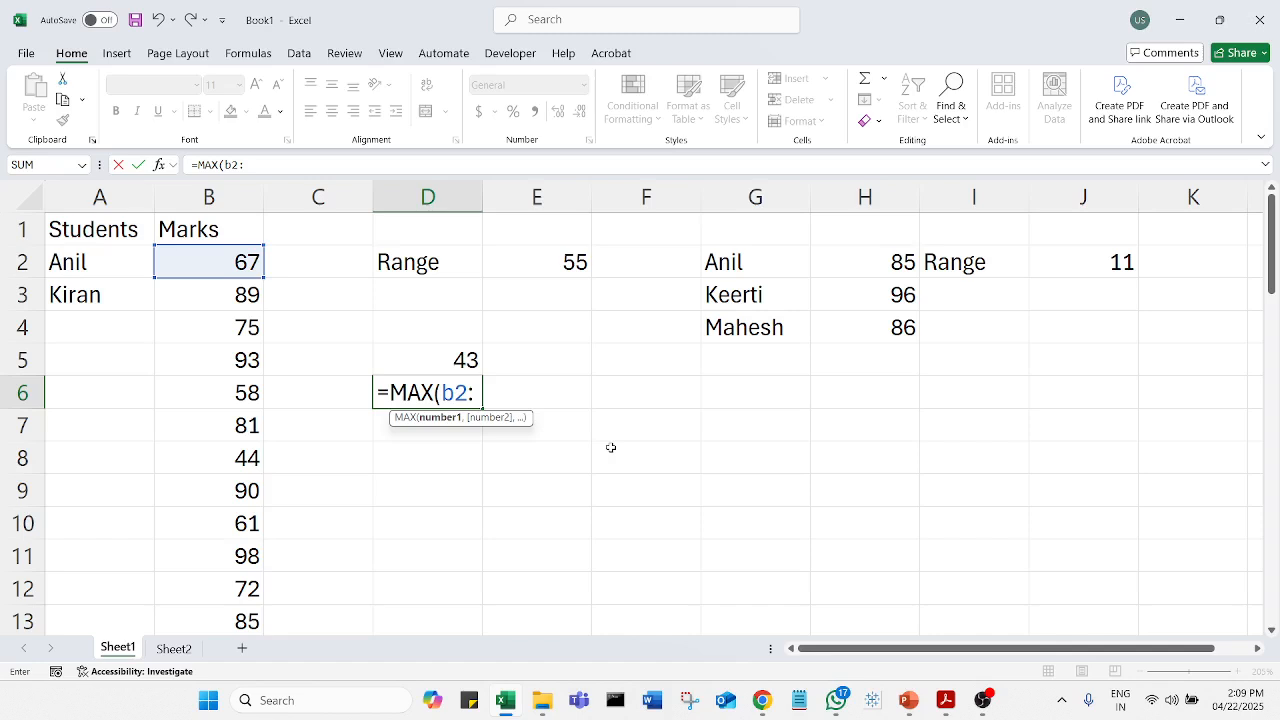
pyautogui.write('b60')
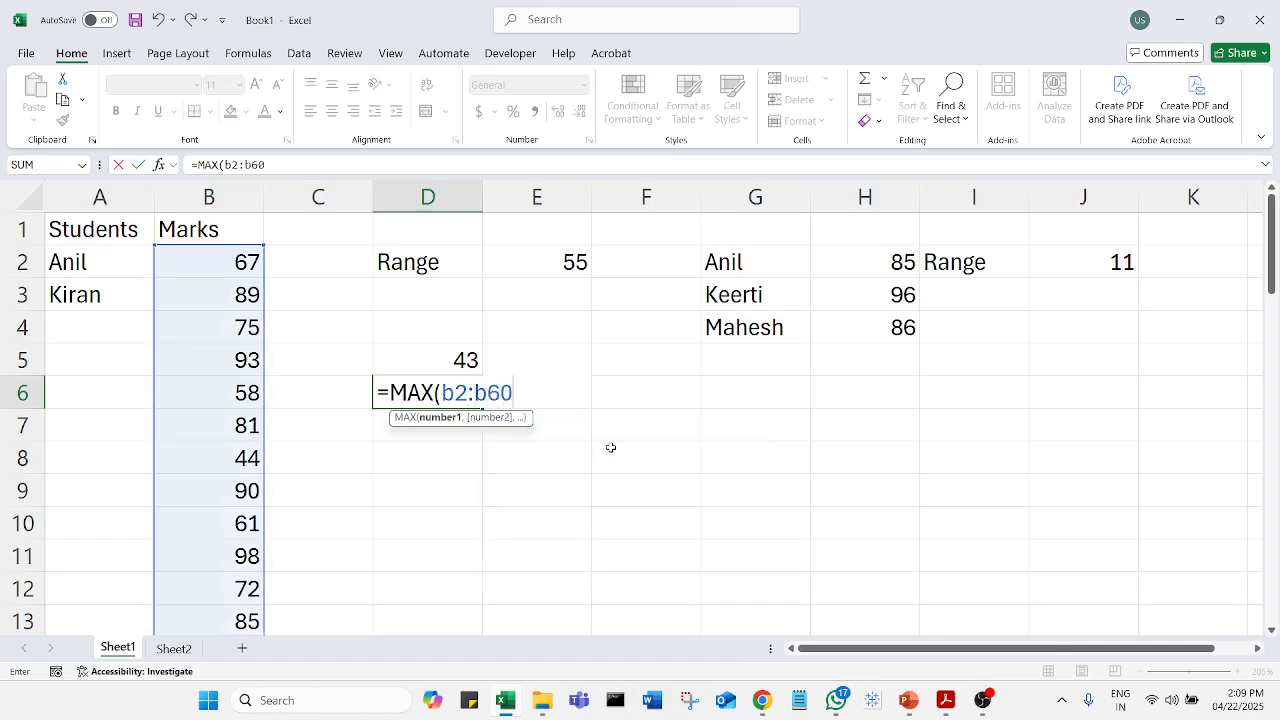
pyautogui.write(')')
pyautogui.press('Return')
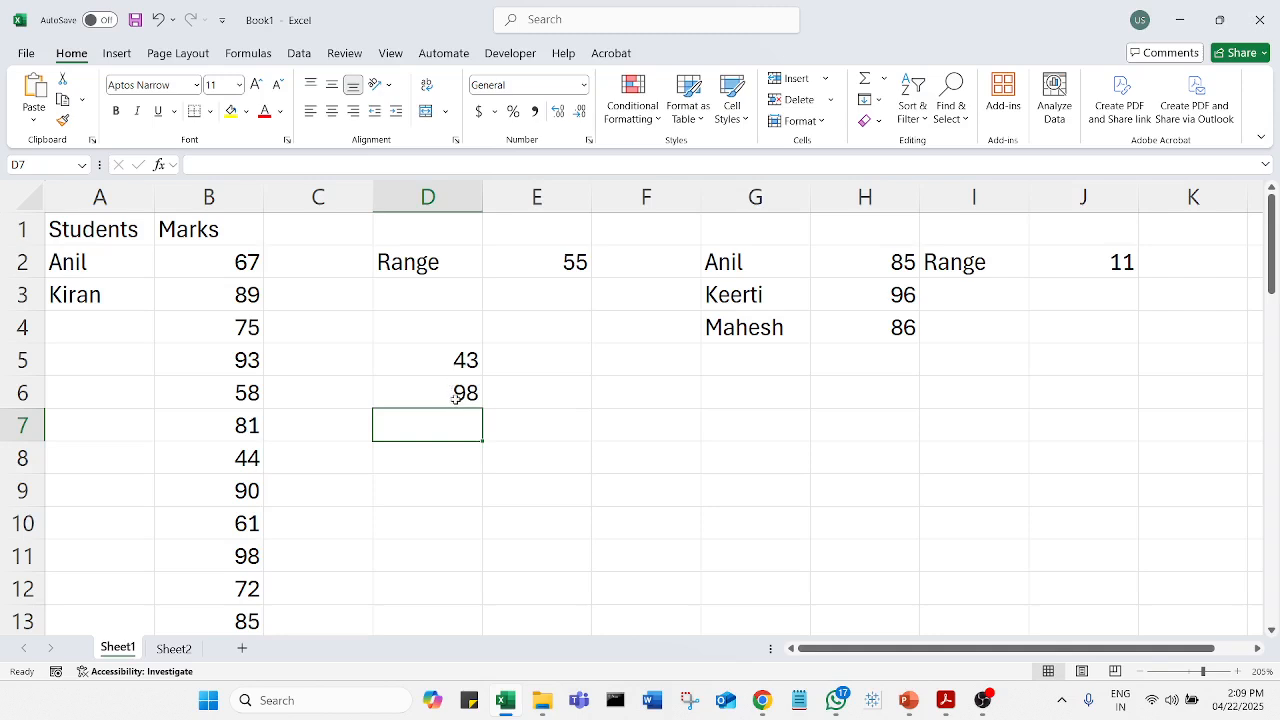
# - Open the range formula in E2 for review and look through the marks in column B that it references
pyautogui.click(558, 262)
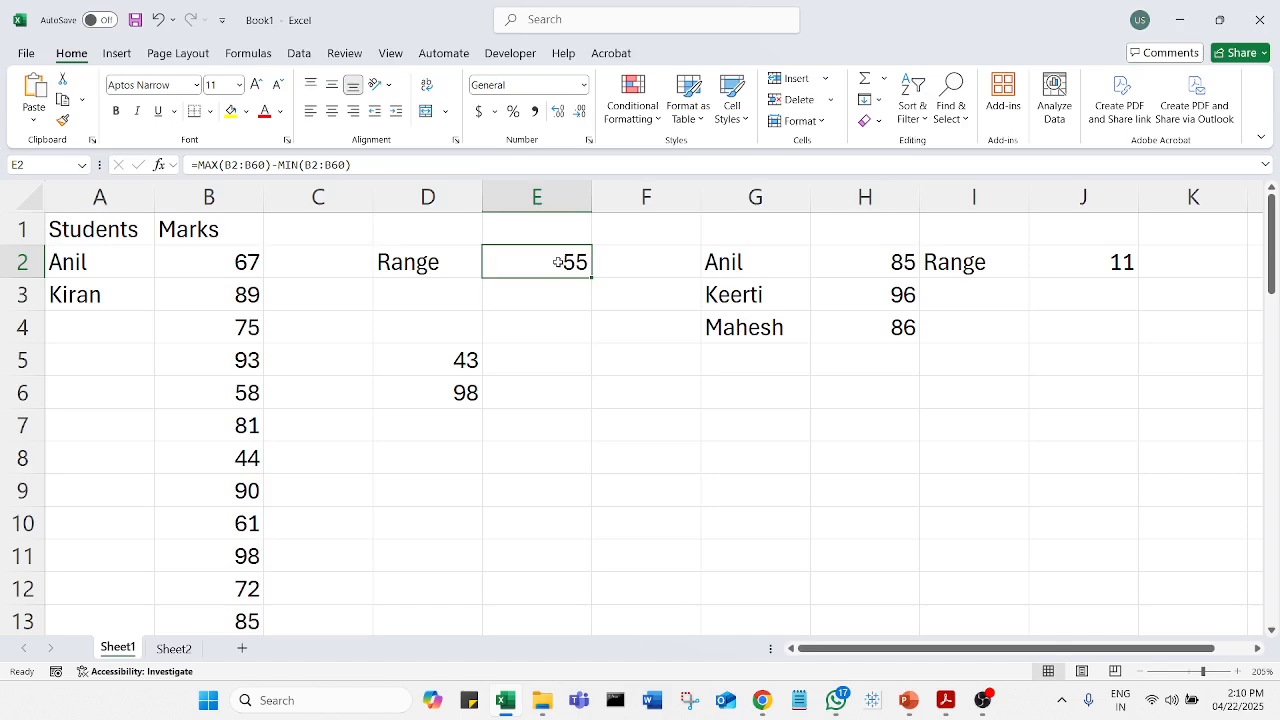
pyautogui.doubleClick(558, 262)
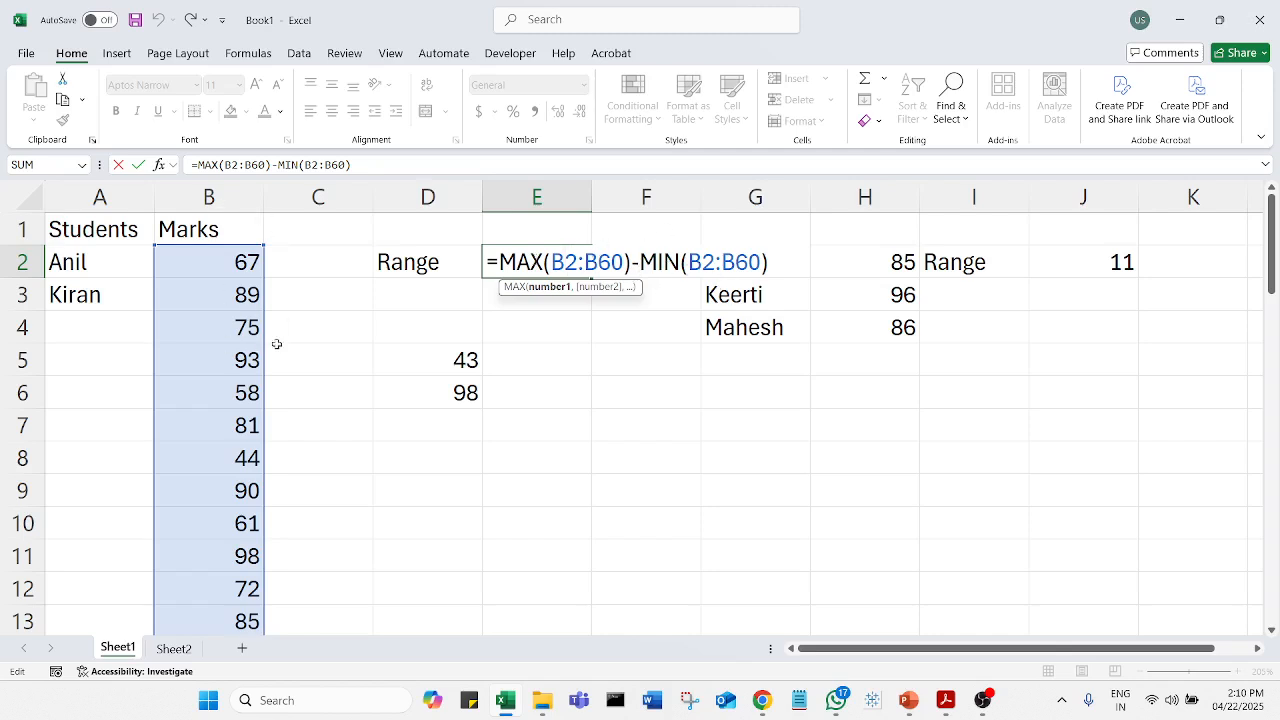
pyautogui.scroll(-1, 214, 375)
pyautogui.scroll(-7, 215, 378)
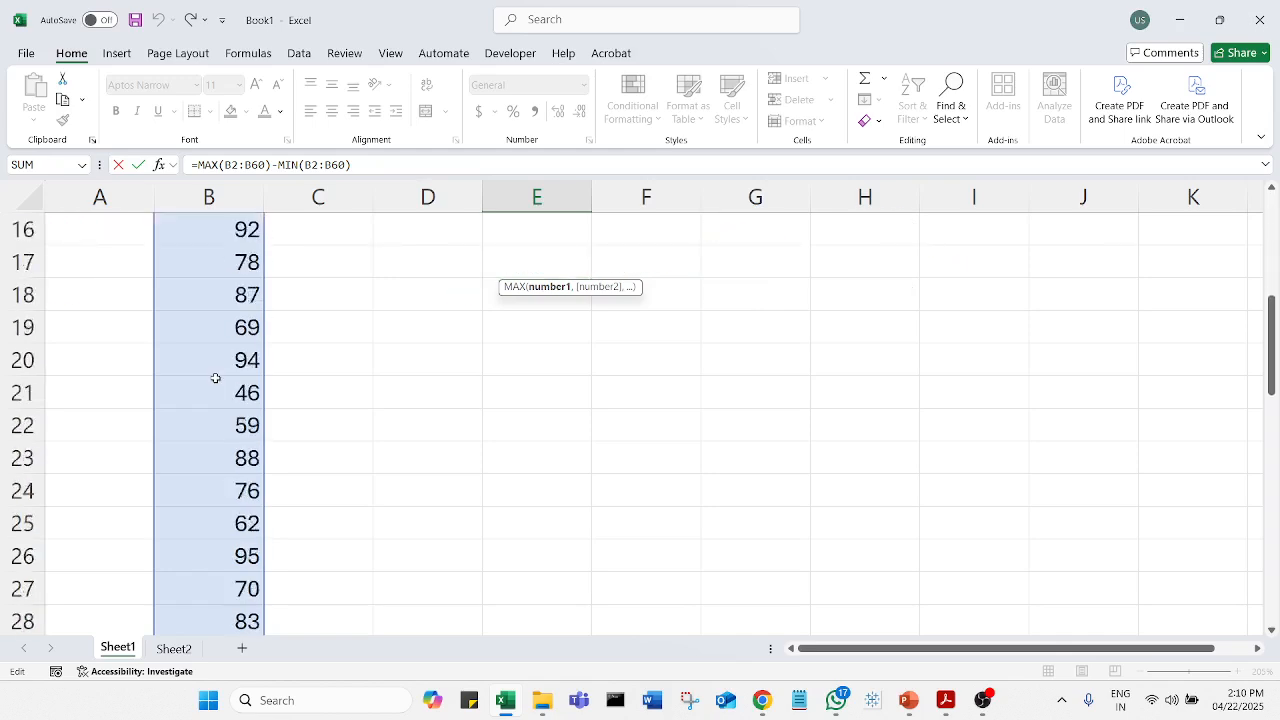
pyautogui.scroll(8, 215, 378)
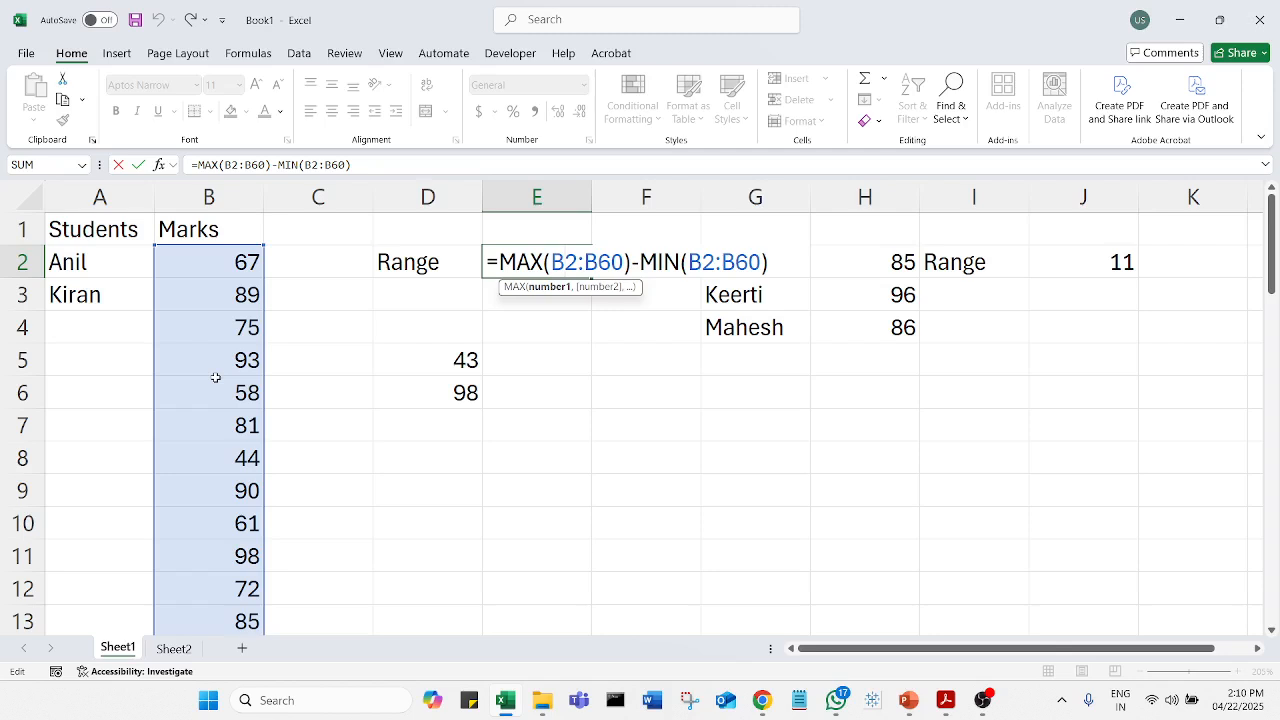